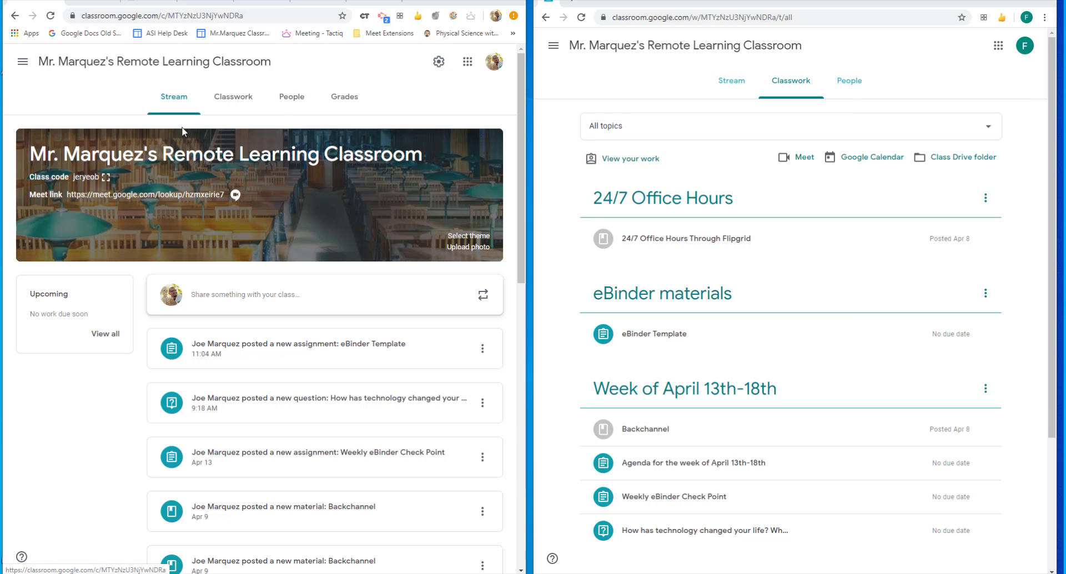
- Start the class Meet call from the teacher account's Classwork page and join it
click(232, 109)
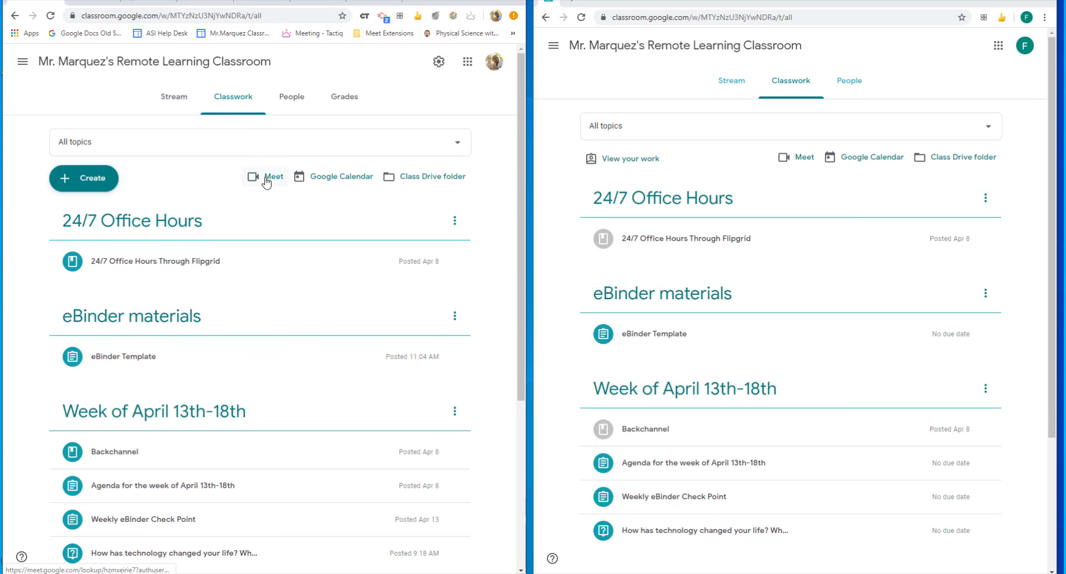
click(265, 177)
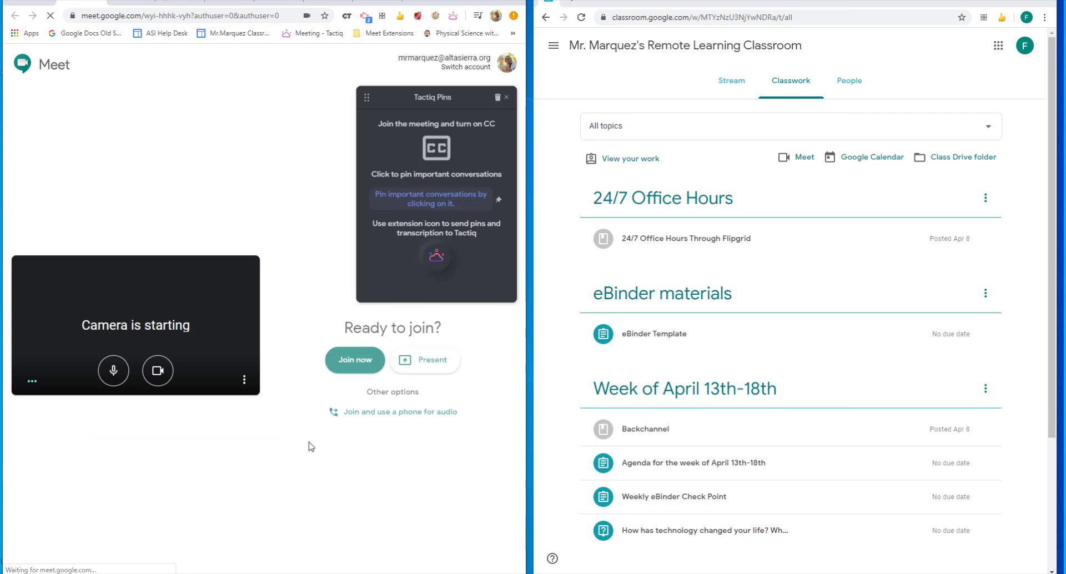
click(352, 326)
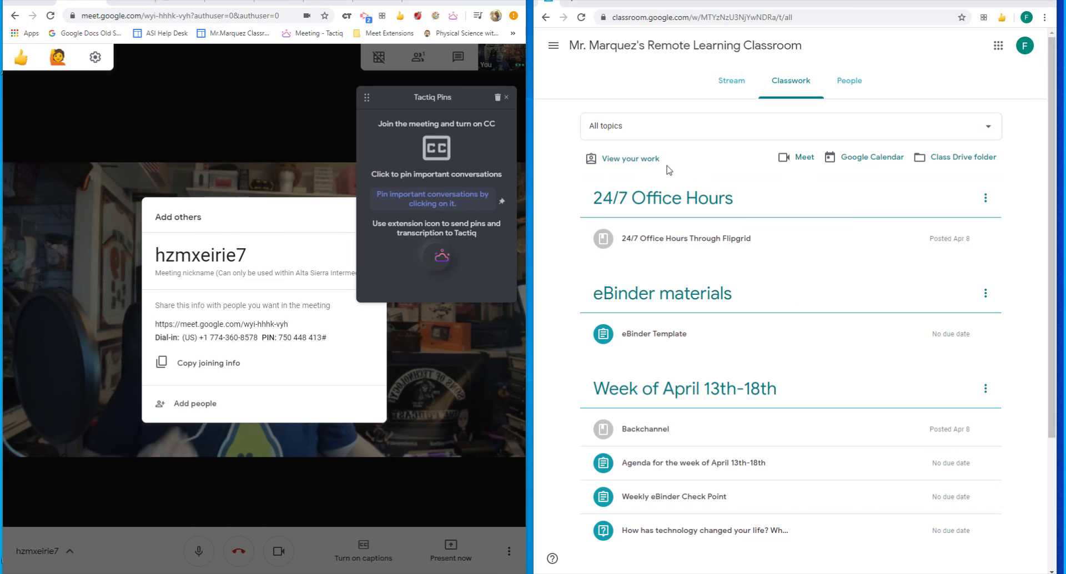
- In the student browser window, check the Stream page's Meet link and join the class call from Classwork
click(729, 94)
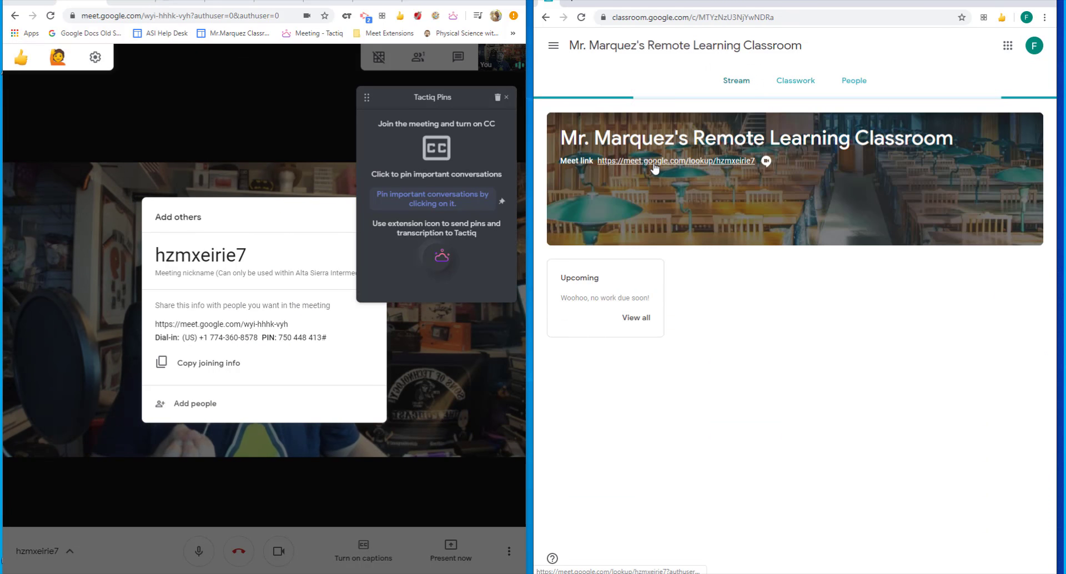
click(784, 90)
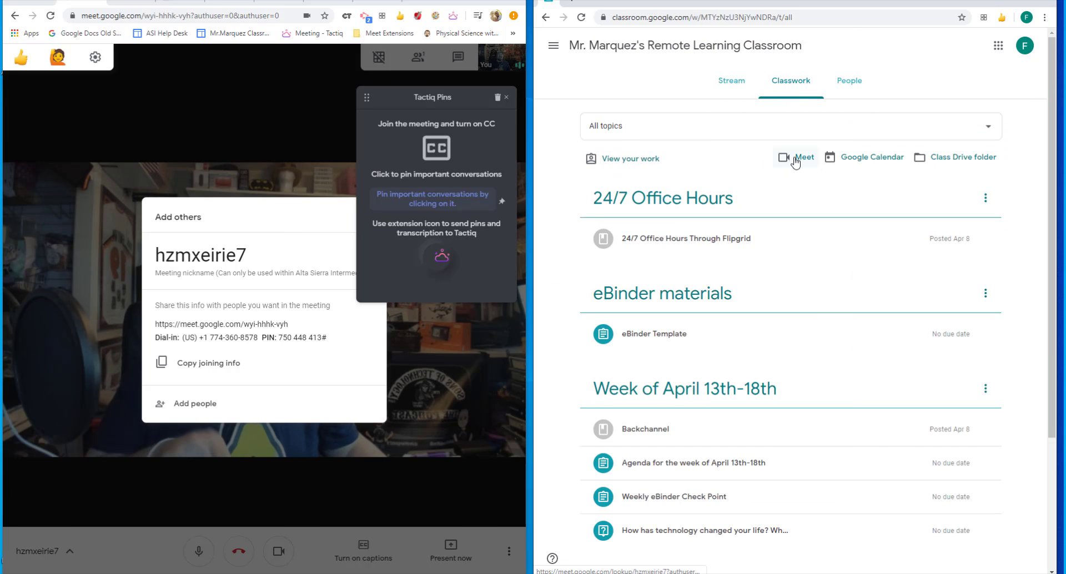
click(793, 161)
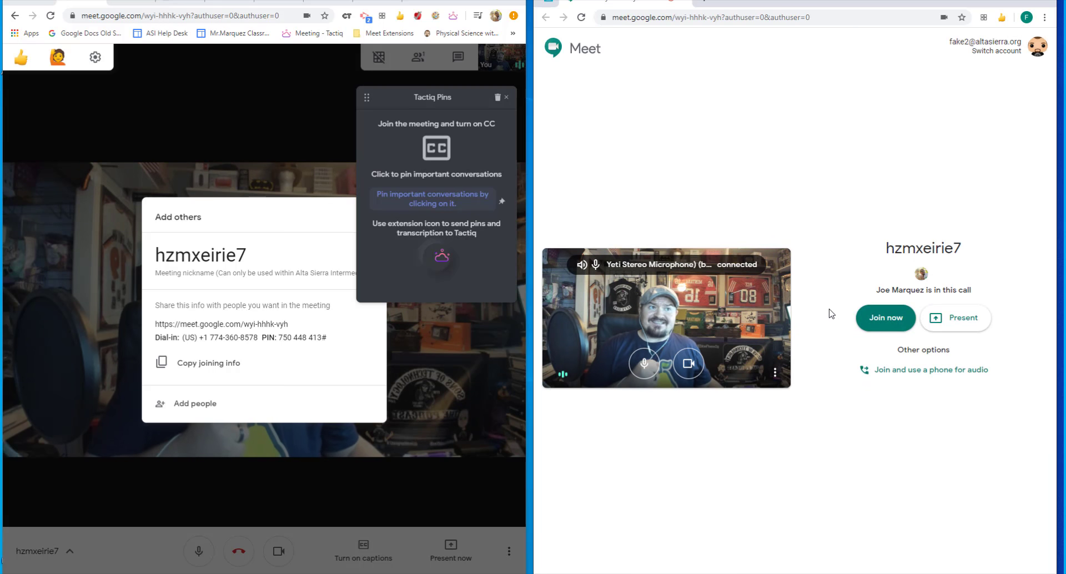
click(886, 318)
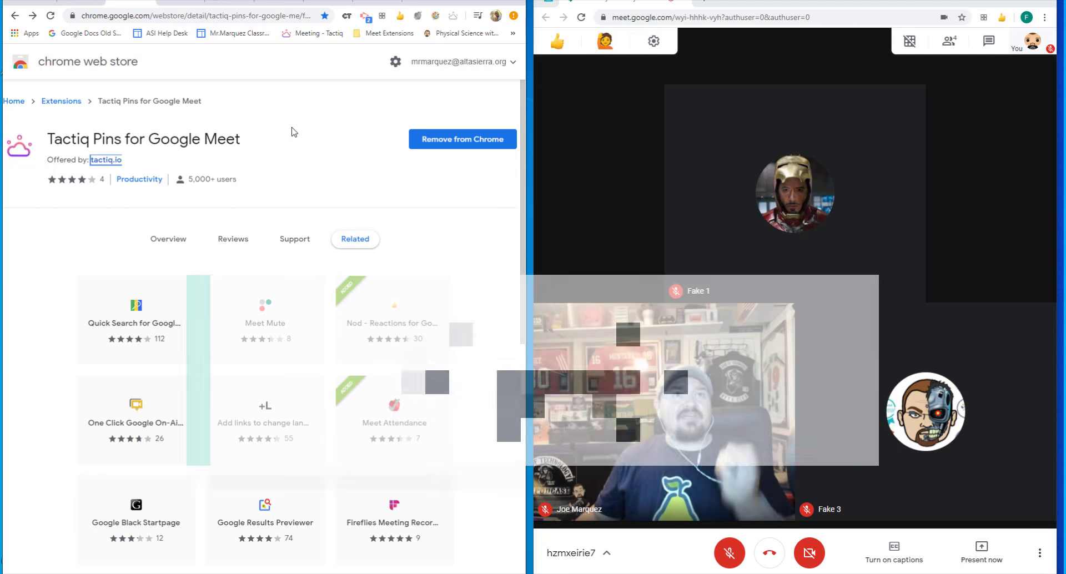
- Return to the teacher's Meet call, turn on captions and unmute the microphone so Tactiq Pins captures speech
click(78, 6)
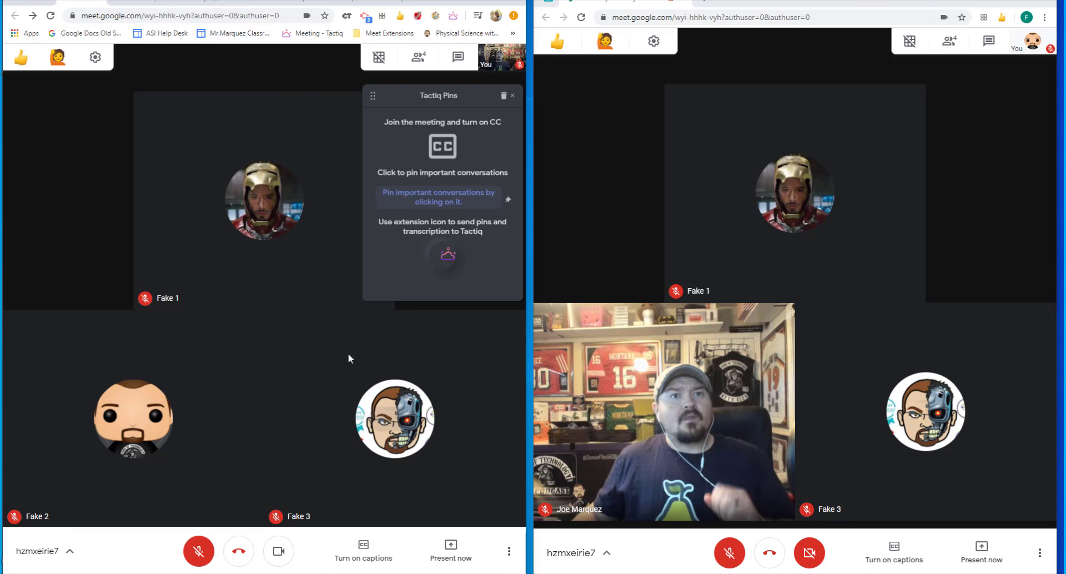
click(364, 547)
key(ctrl+d)
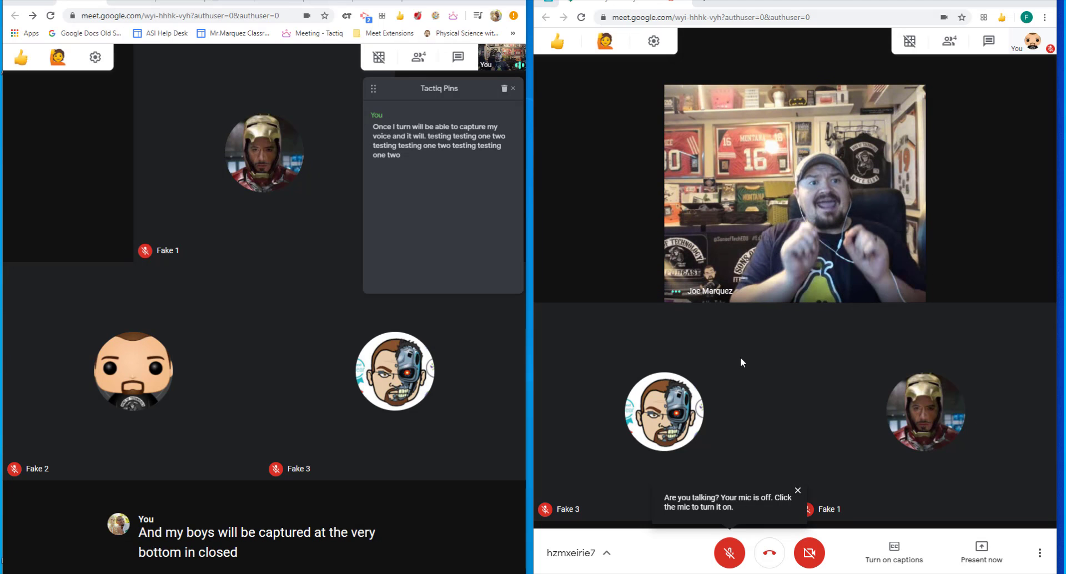
triple_click(471, 144)
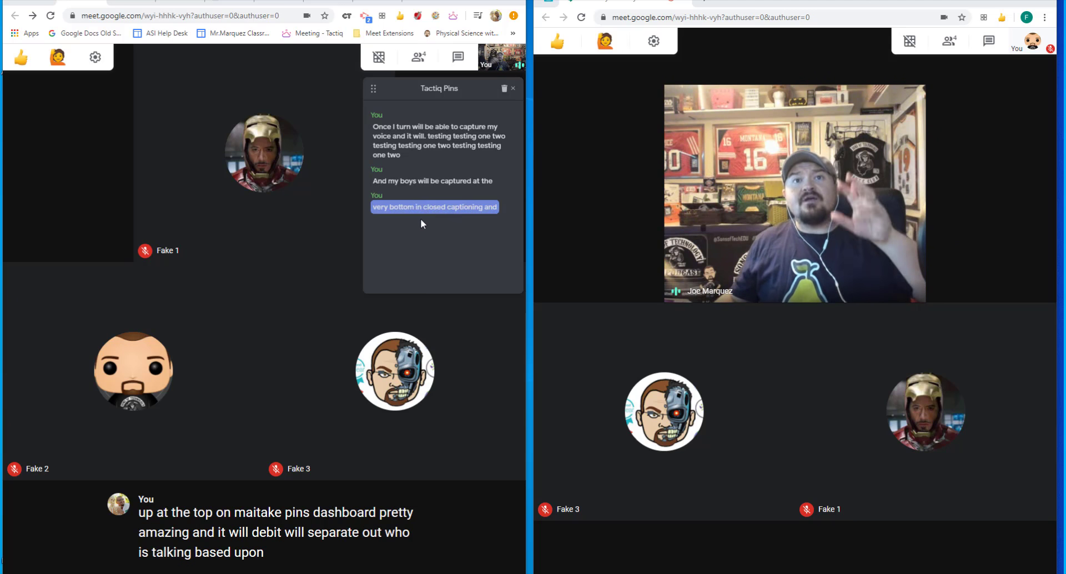
- Mute the teacher's microphone and briefly unmute the student account's to capture that student's speech in the transcript
click(197, 554)
click(729, 551)
click(729, 551)
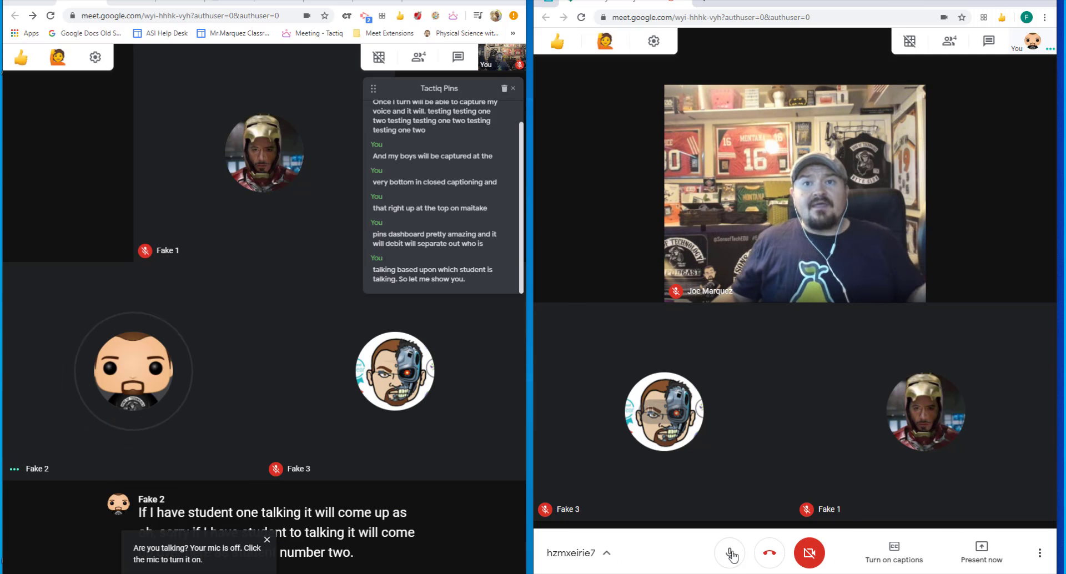
click(728, 551)
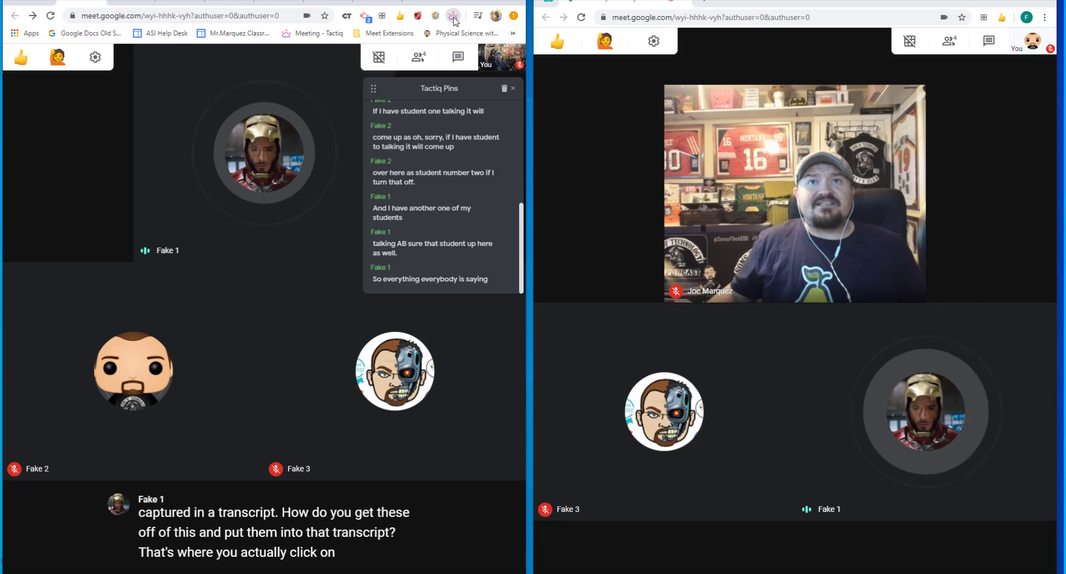
- Sign in to the Tactiq Pins extension with the teacher's Google account
click(453, 15)
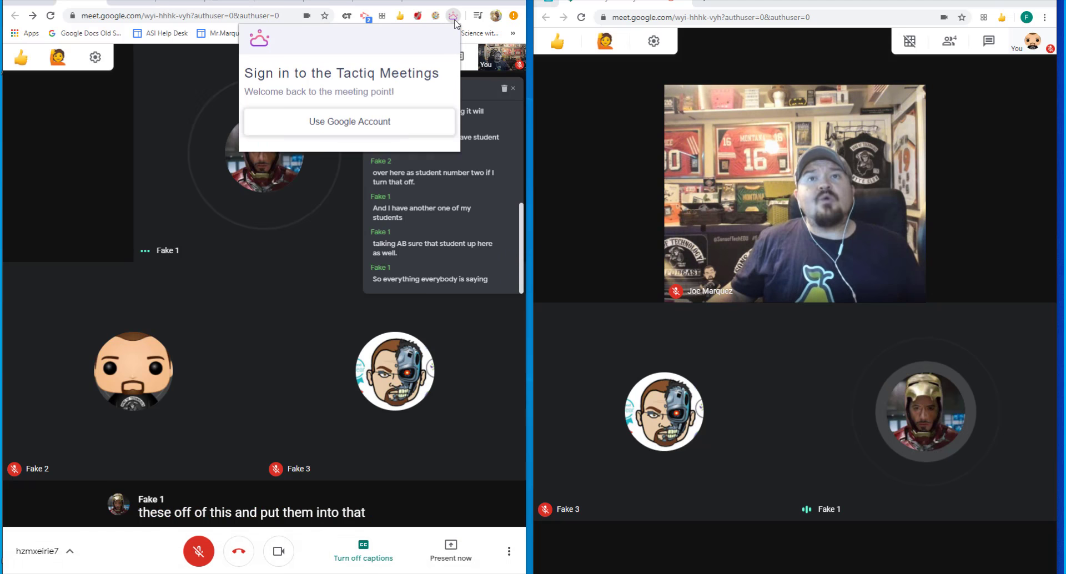
click(371, 128)
click(323, 166)
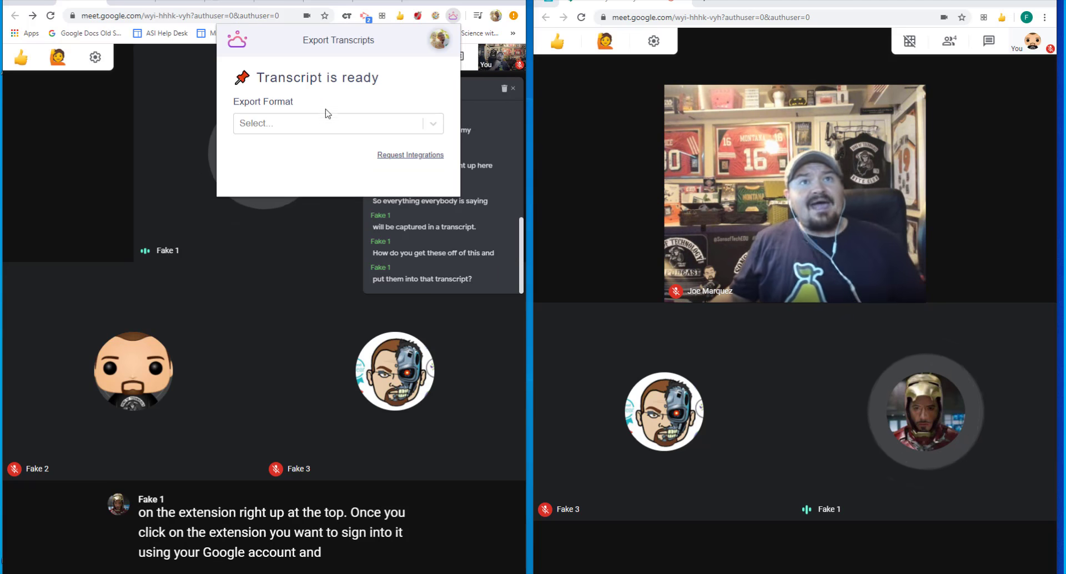
- Preview the transcript export with the TXT format and with the Clipboard format
click(433, 129)
click(342, 175)
scroll(374, 246, down, 2)
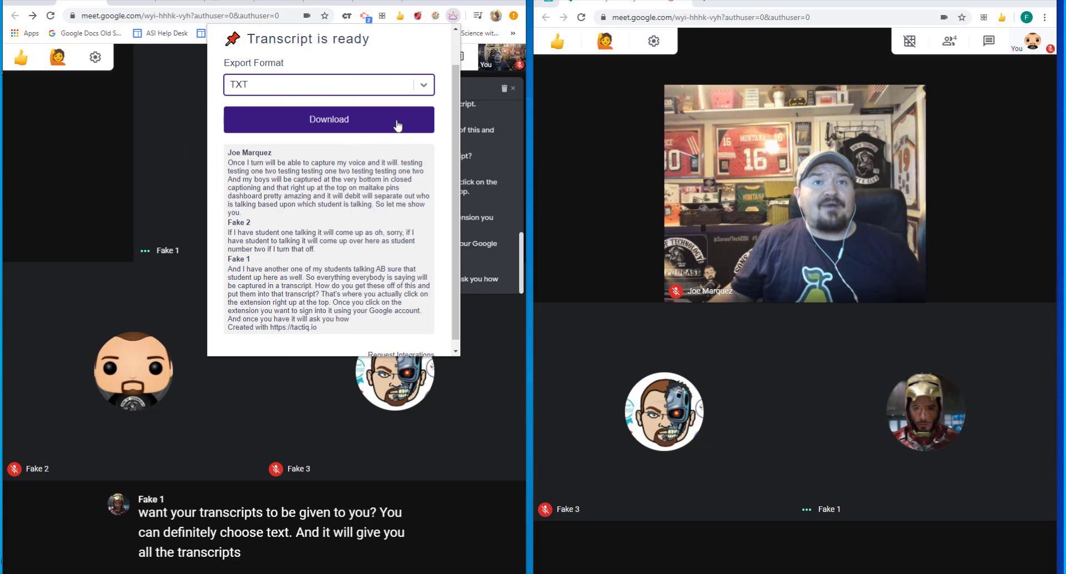
click(404, 86)
click(409, 112)
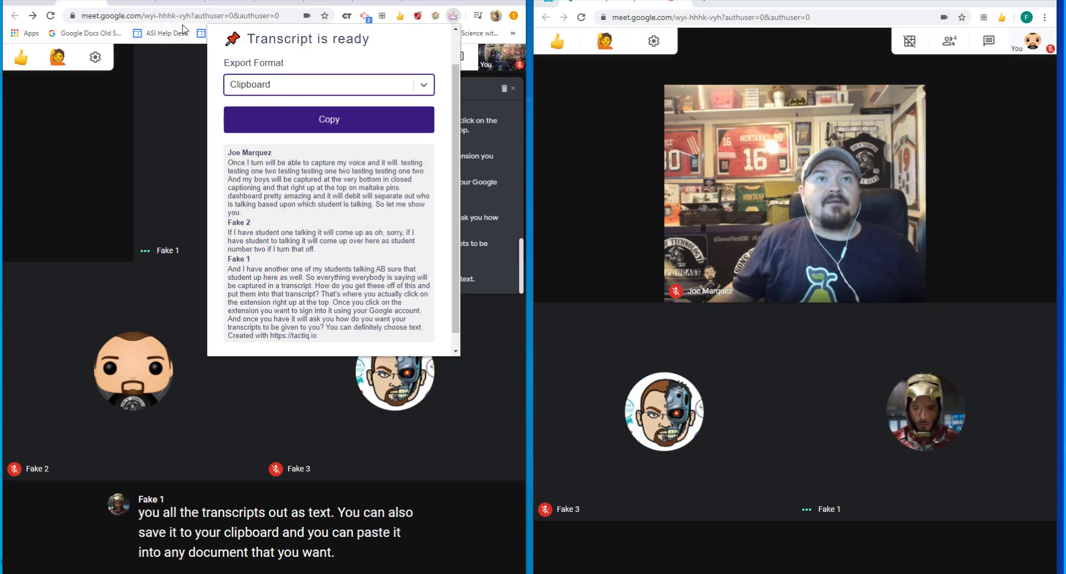
- Switch to the Tactiq website and sign in to the Classroom Meets hub
click(232, 5)
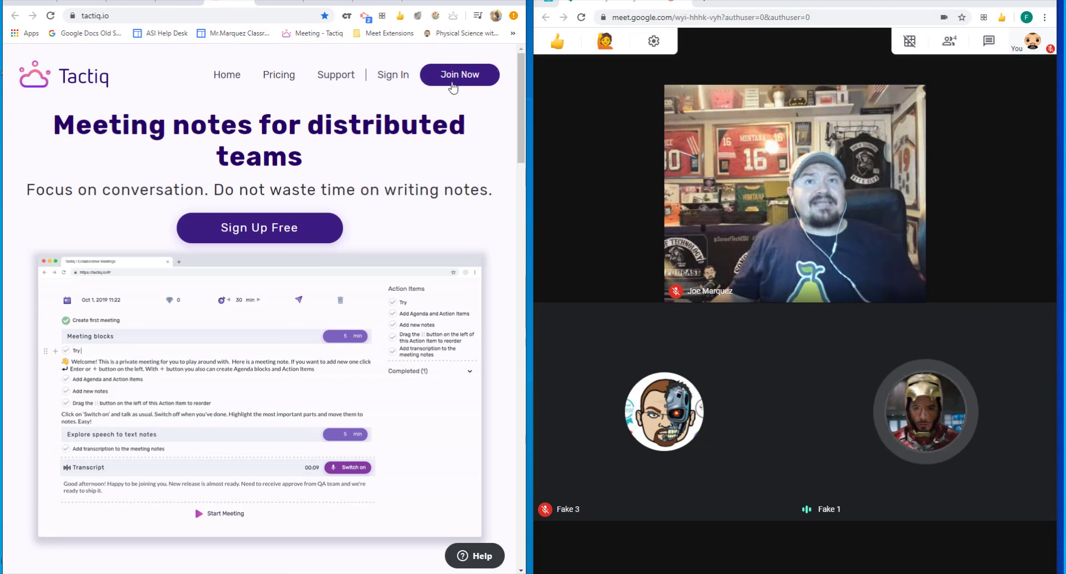
click(388, 86)
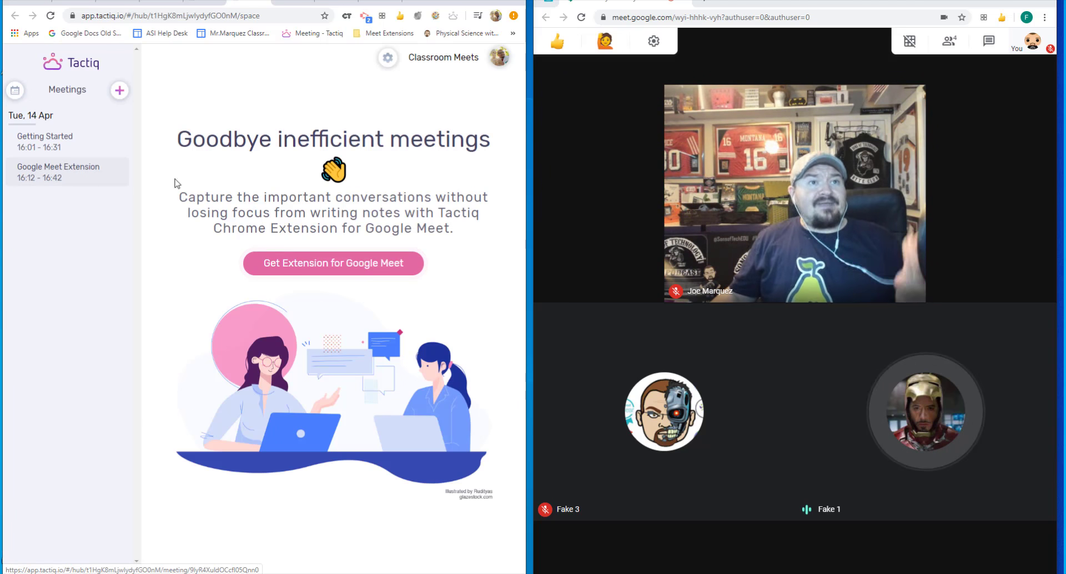
- From the Meet call, export the transcript to Tactiq, choosing the Classroom Meets hub and the Google Meet Extension meeting
click(77, 2)
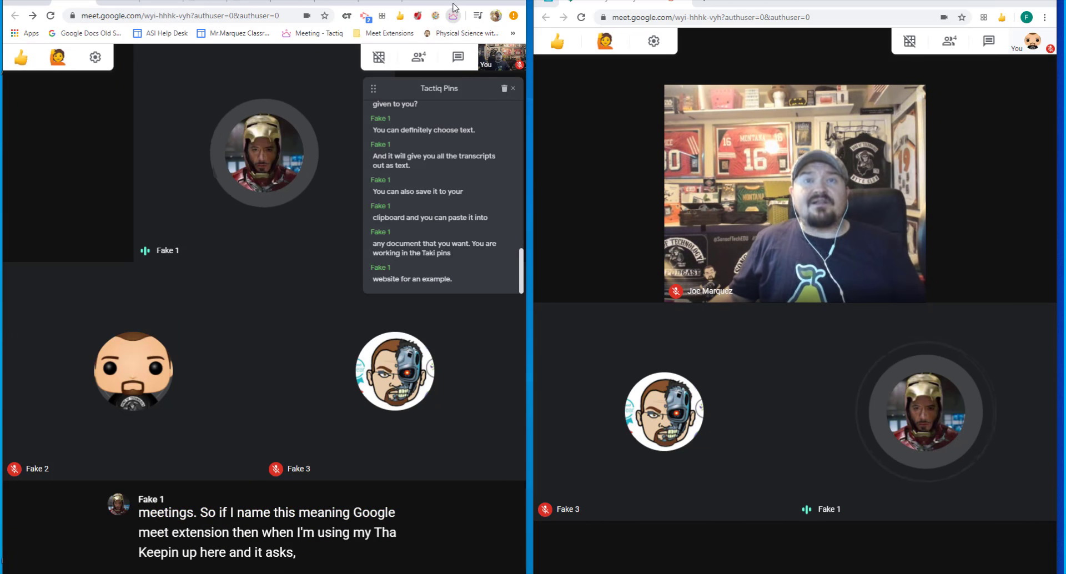
click(453, 15)
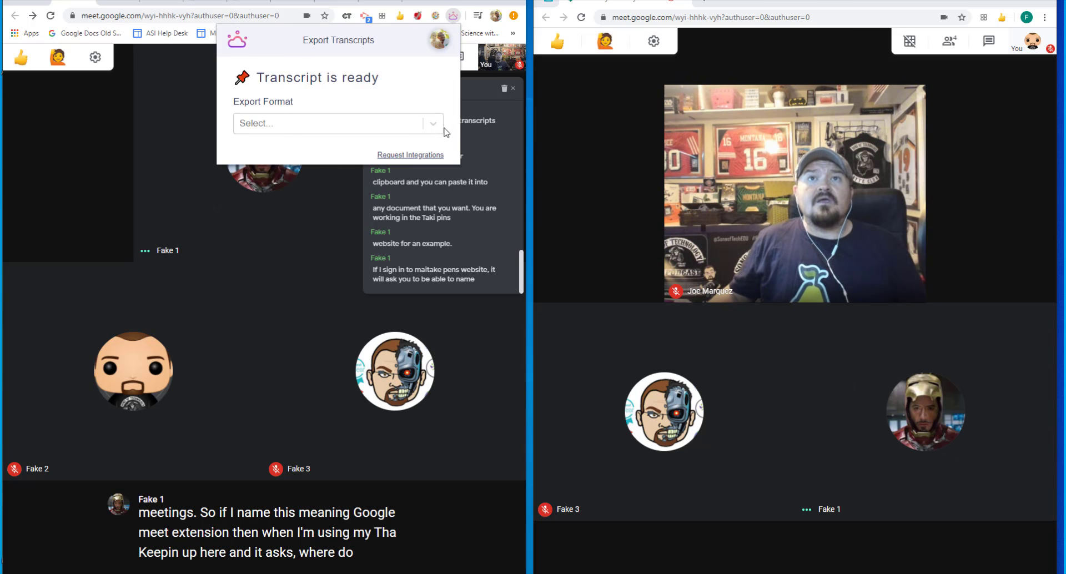
click(399, 127)
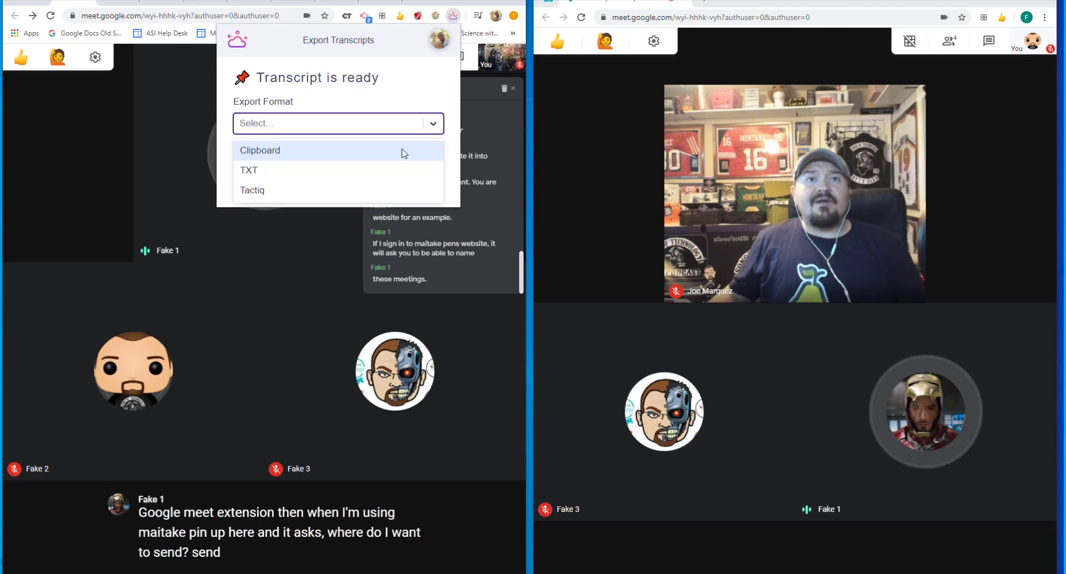
click(340, 190)
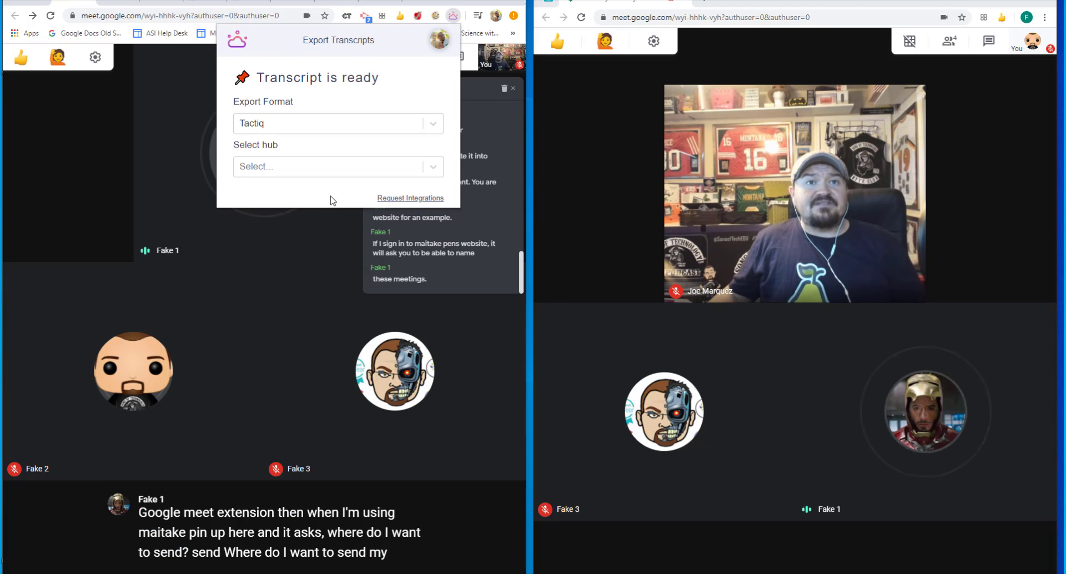
click(428, 168)
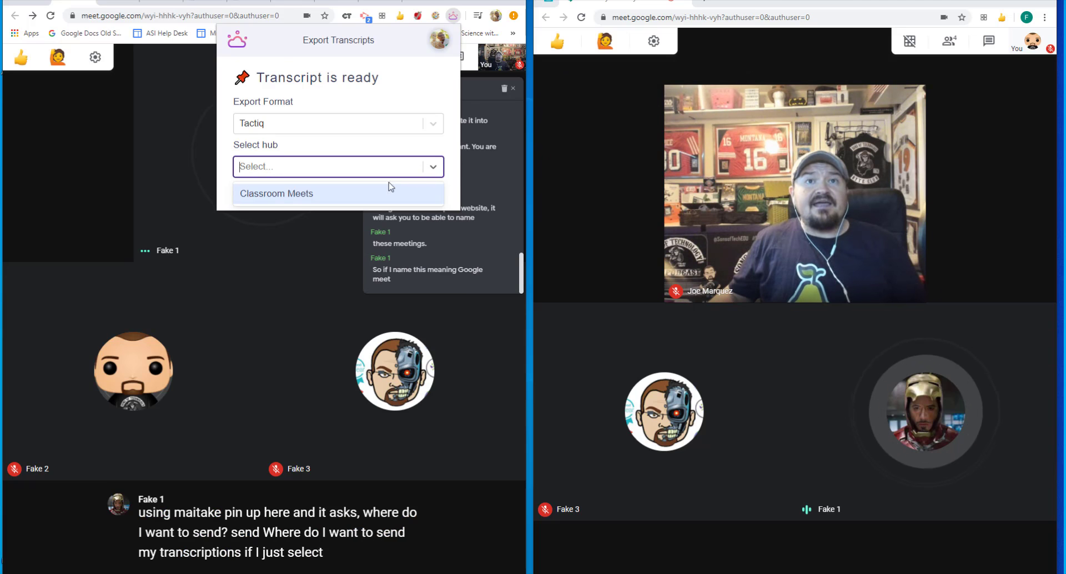
click(303, 197)
click(427, 213)
click(319, 244)
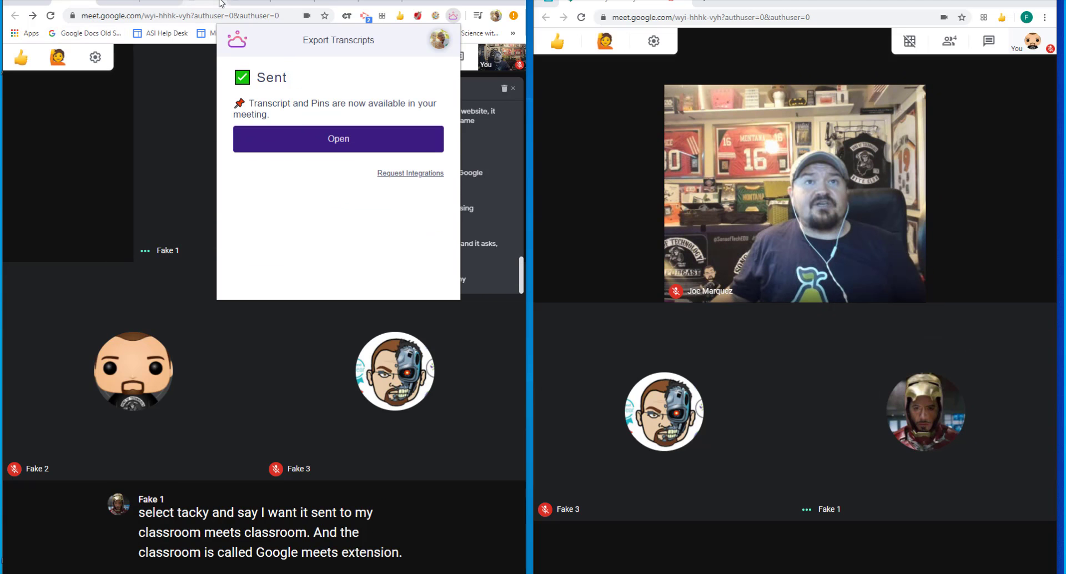
- Open the Google Meet Extension meeting in Tactiq, review its transcript and close the transcript window
click(338, 138)
click(62, 176)
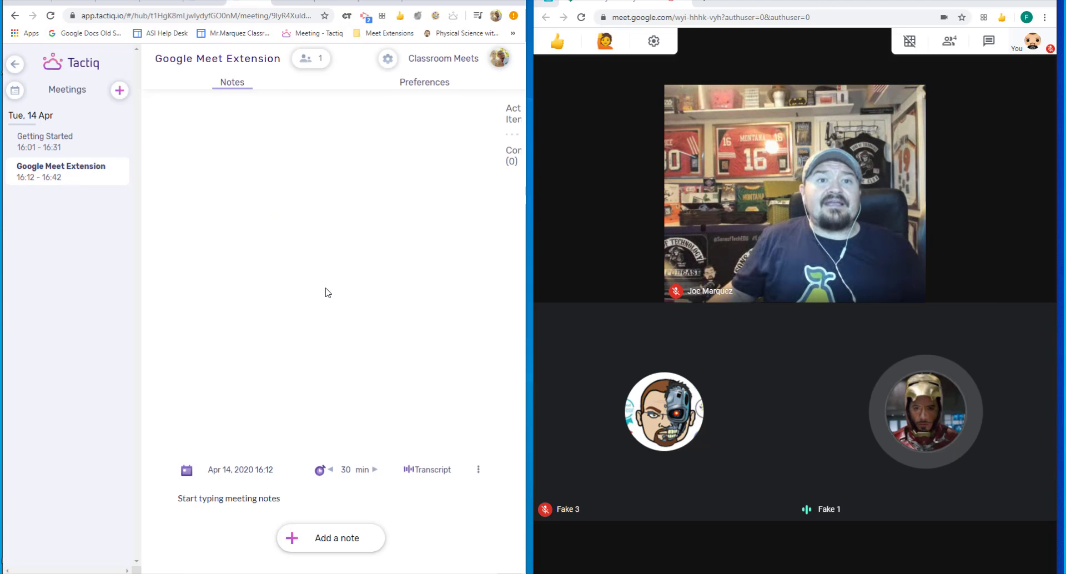
click(432, 463)
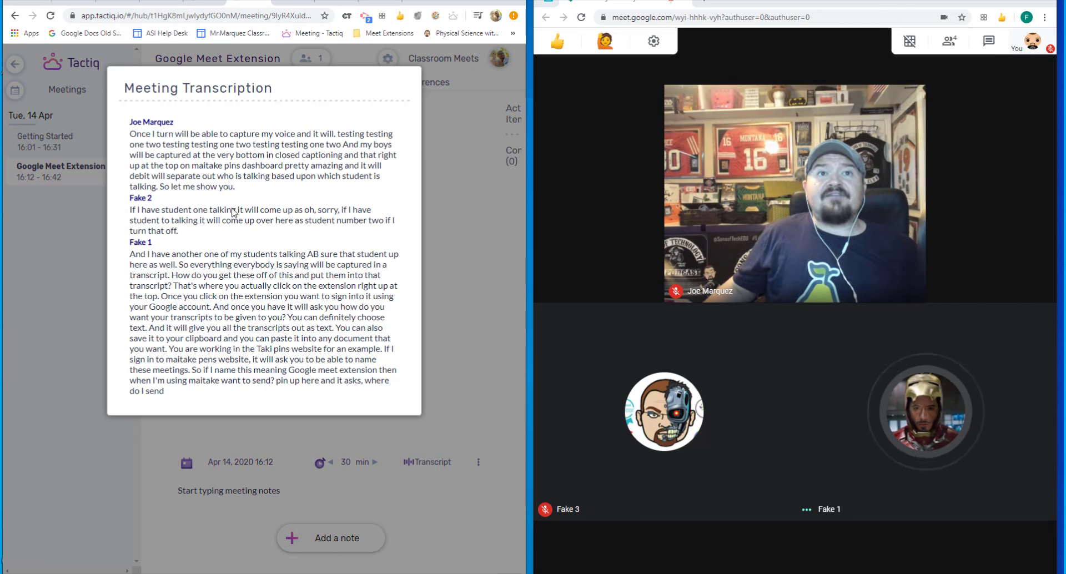
click(479, 357)
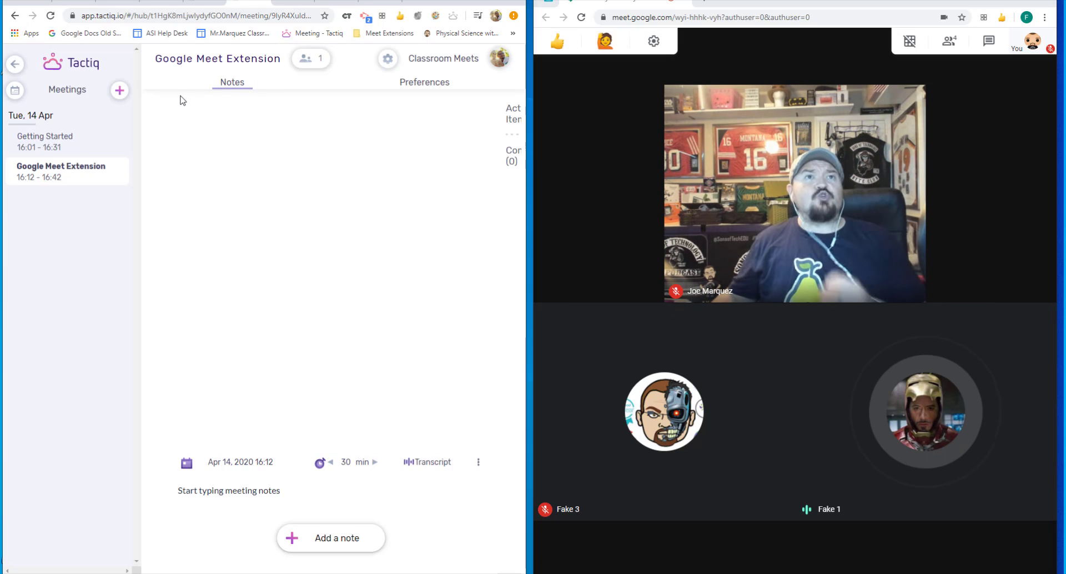
- View the Chrome Web Store pages of Tactiq Pins for Google Meet and Meet Attendance
click(119, 6)
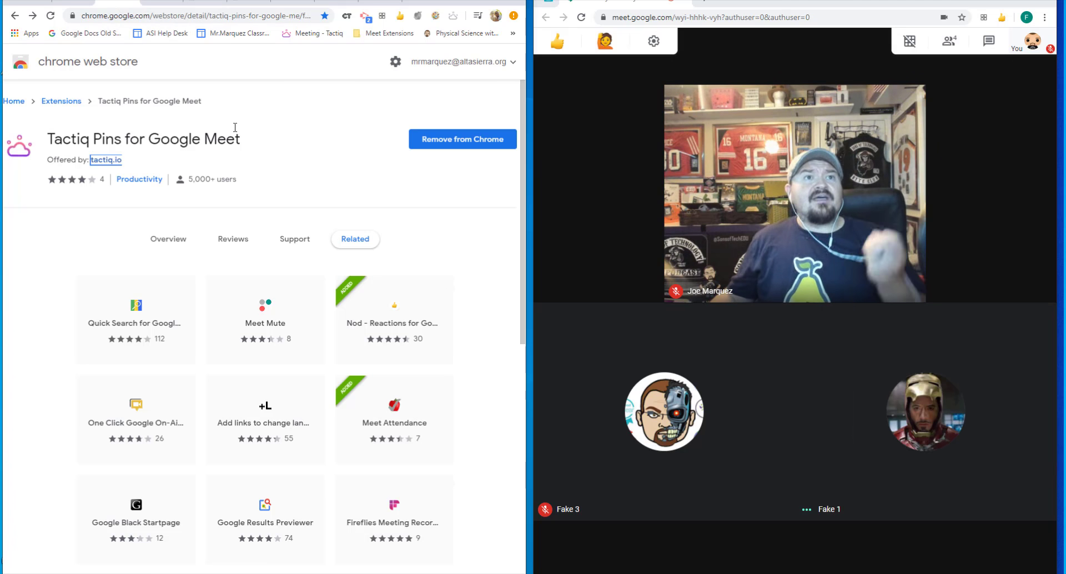
click(162, 3)
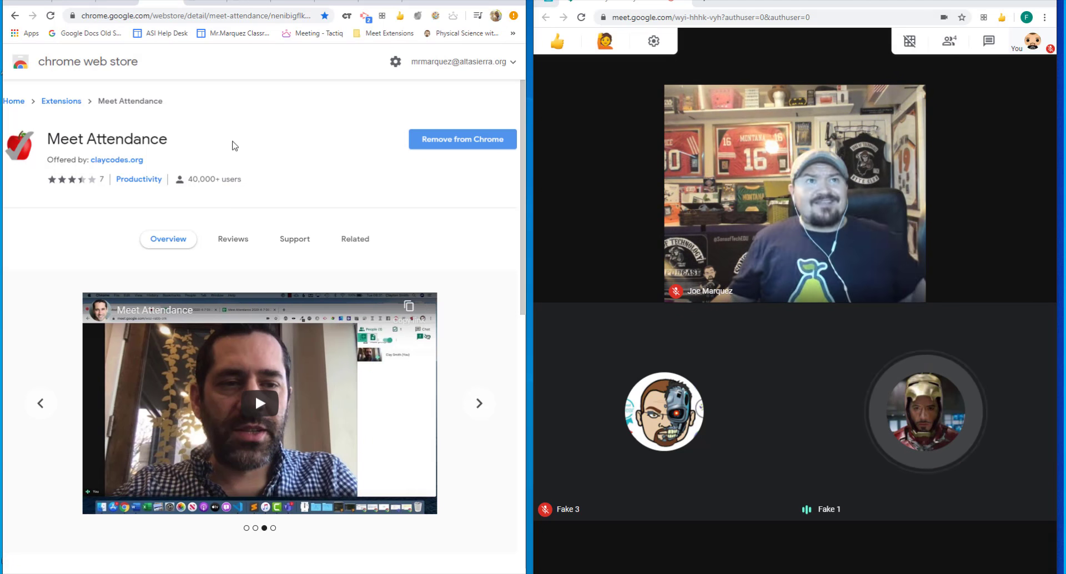
- Return to the teacher's Meet call, close the Tactiq Pins overlay and show the participant list
click(77, 2)
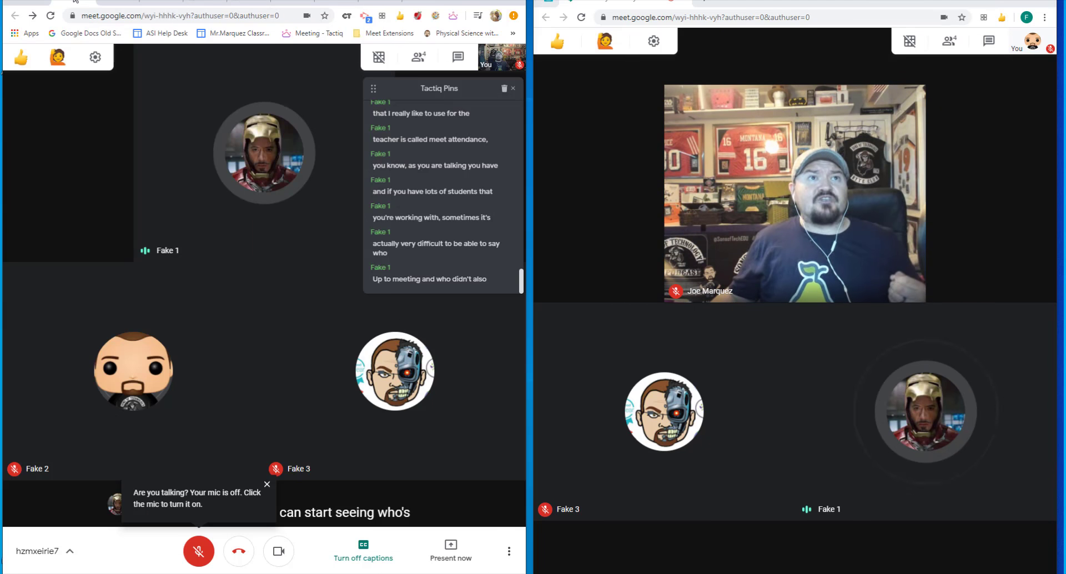
click(419, 59)
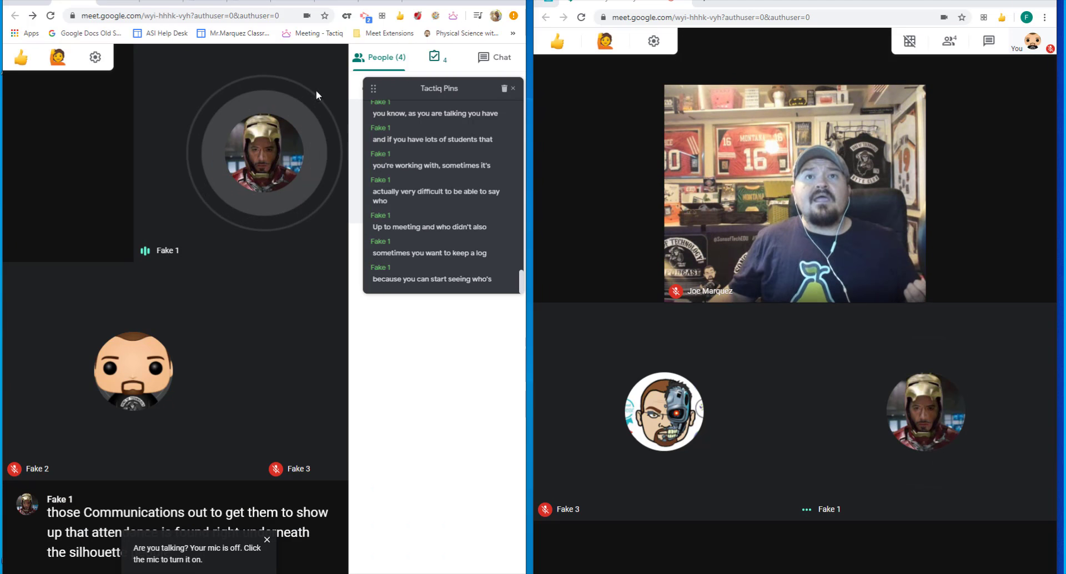
click(368, 89)
click(373, 89)
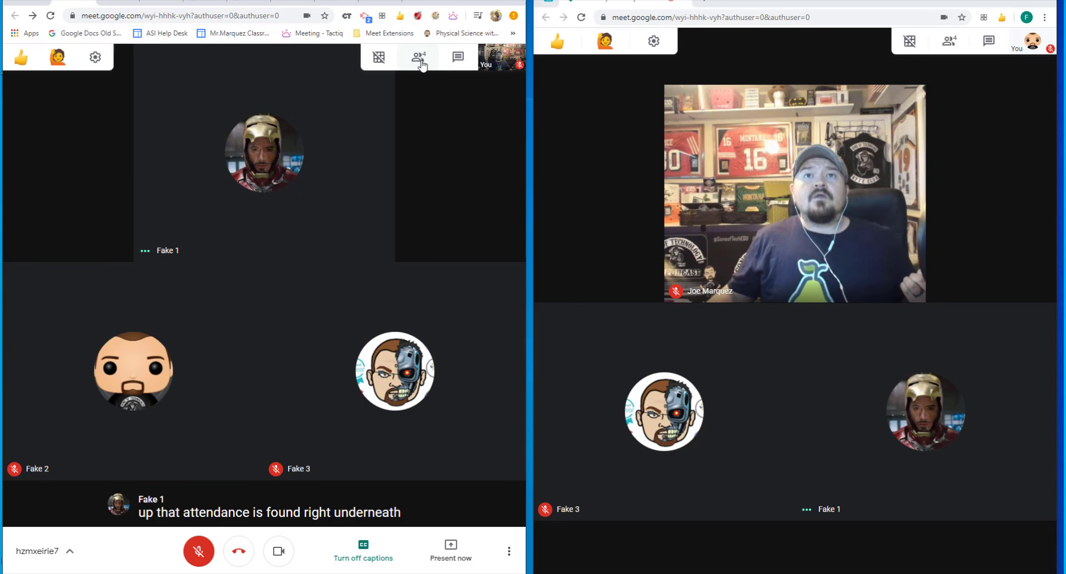
click(421, 60)
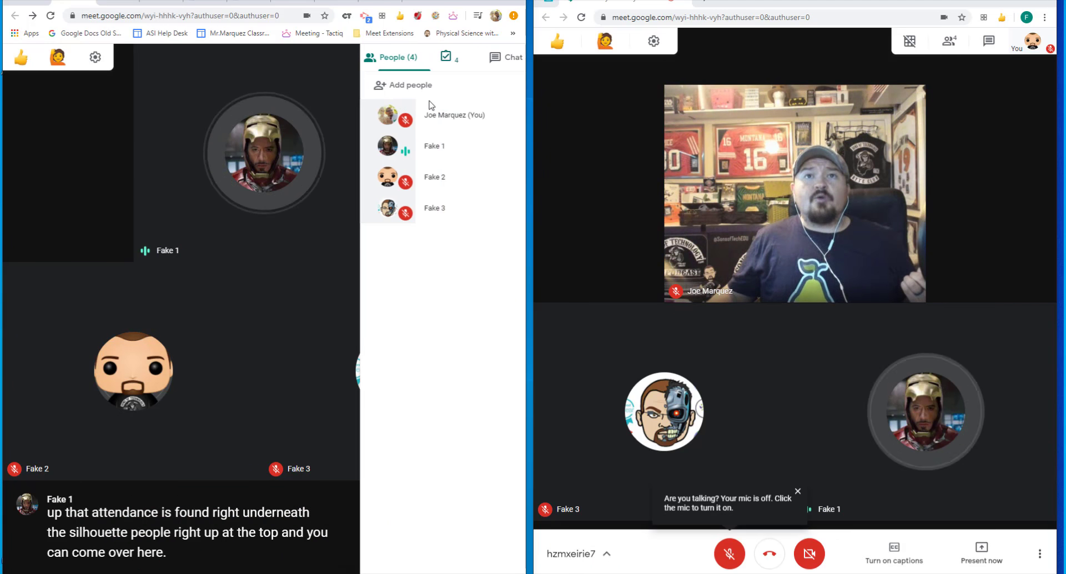
- Check the call's Meet Attendance record and go back to the extension's Chrome Web Store page
click(434, 56)
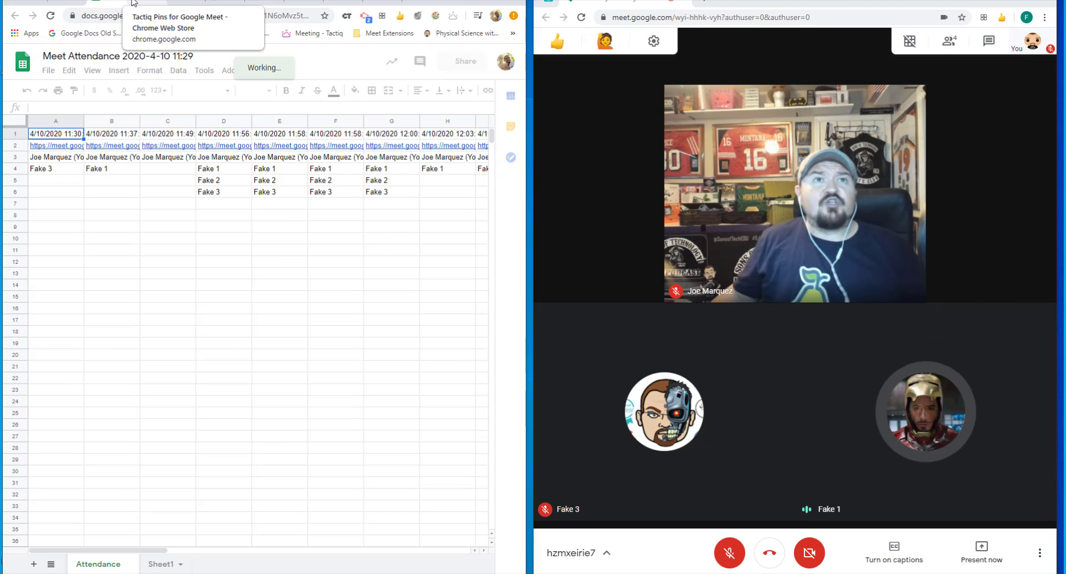
click(244, 5)
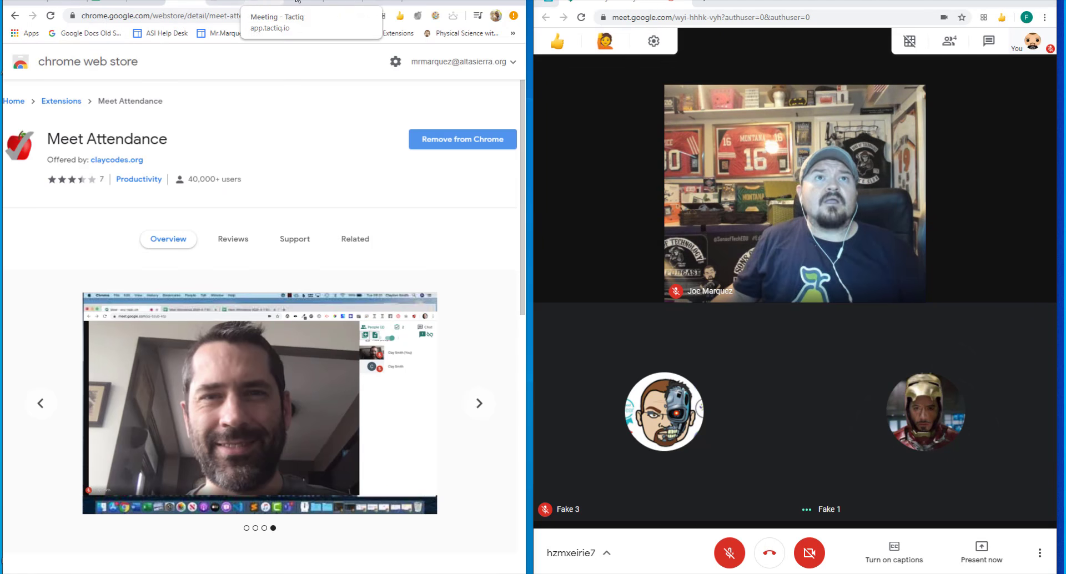
- View the Chrome Web Store page of the Google Meet Grid View extension
click(298, 2)
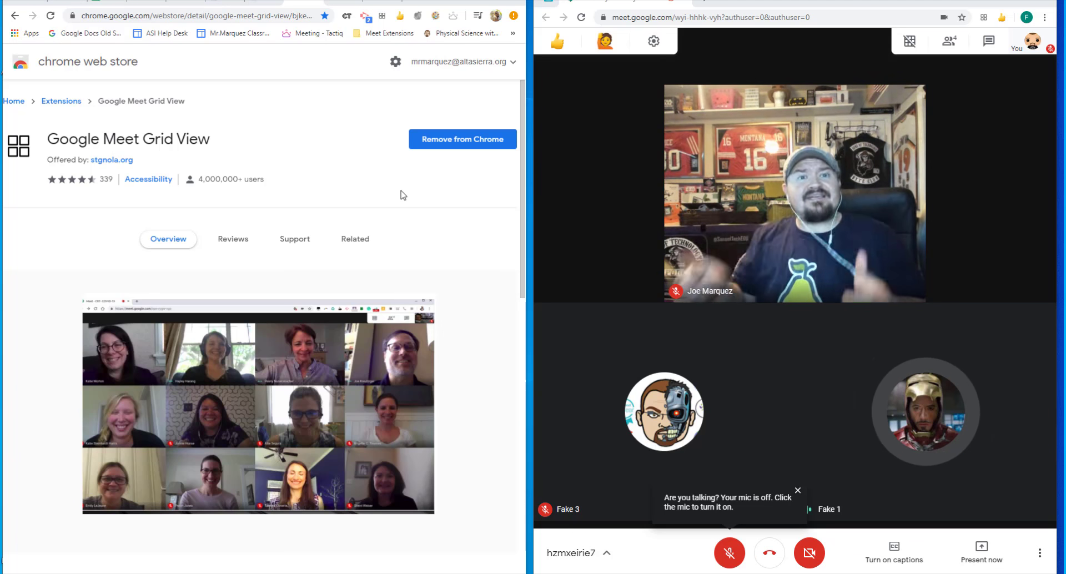
scroll(340, 259, down, 2)
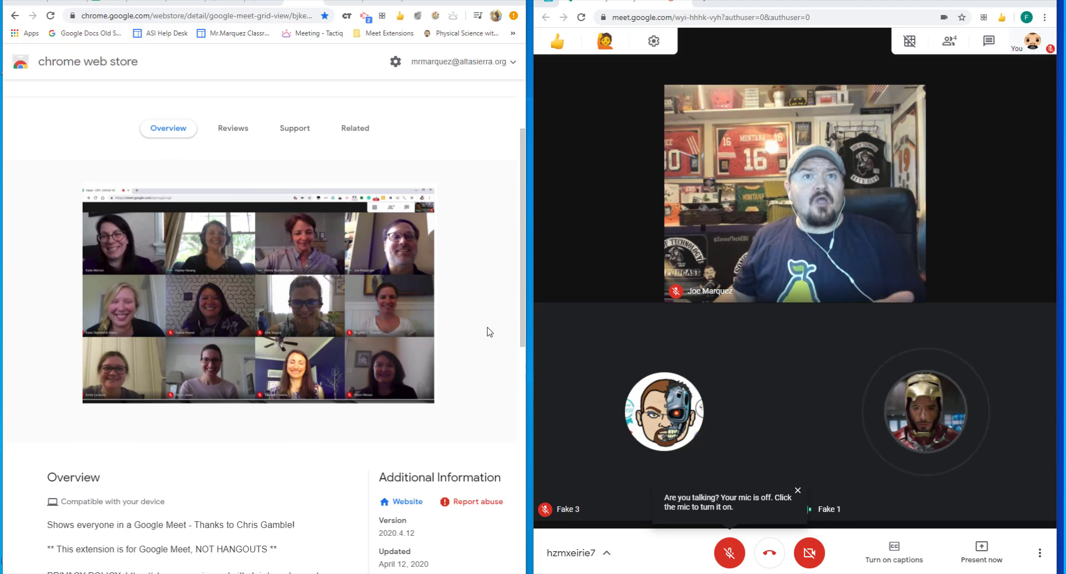
scroll(472, 283, up, 2)
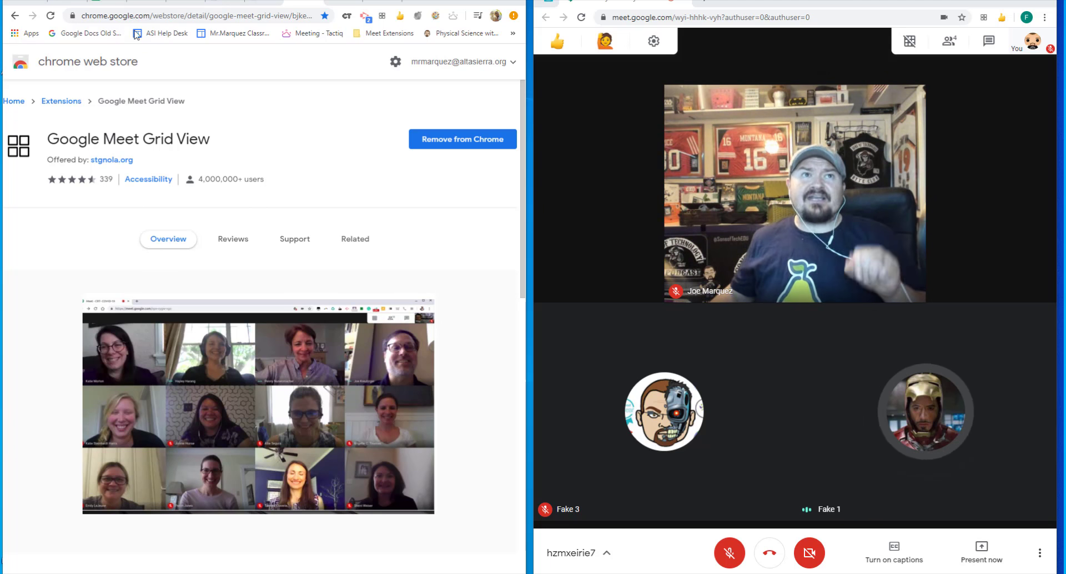
- Return to the teacher's Meet call and turn on grid view in both the teacher's and the student's call
click(66, 2)
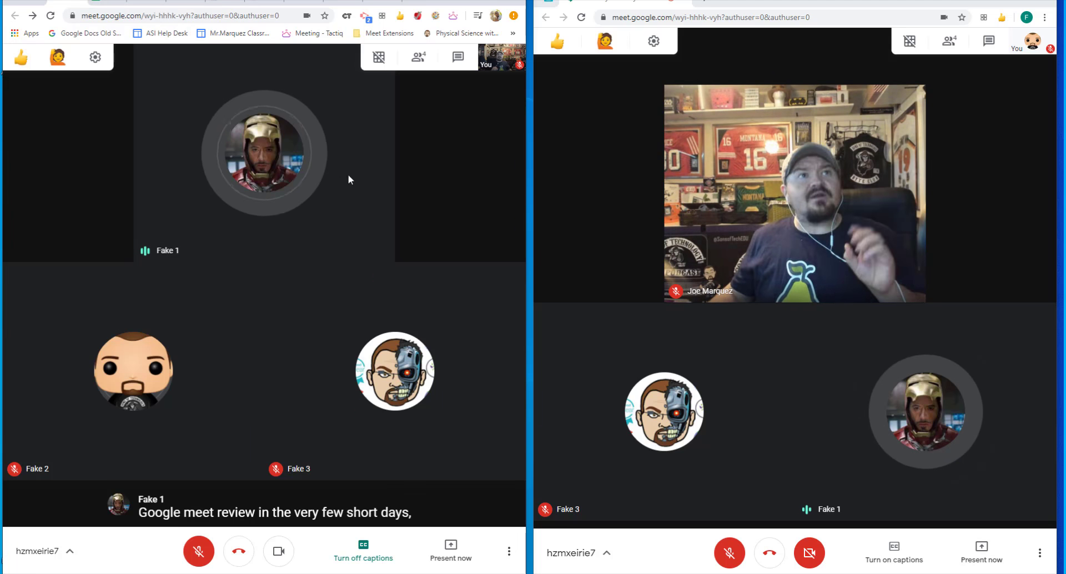
mouse_move(381, 60)
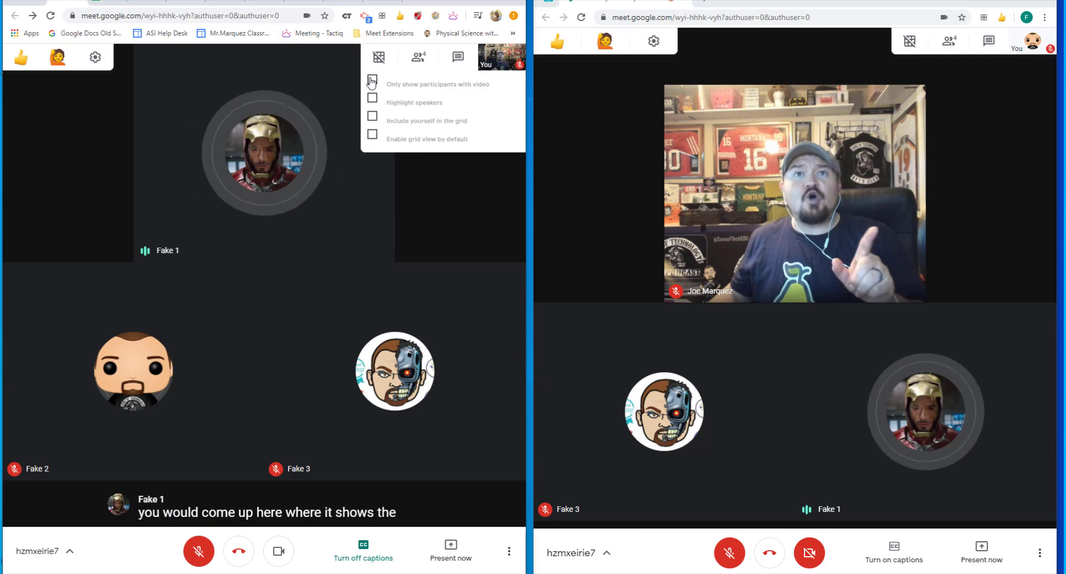
click(378, 57)
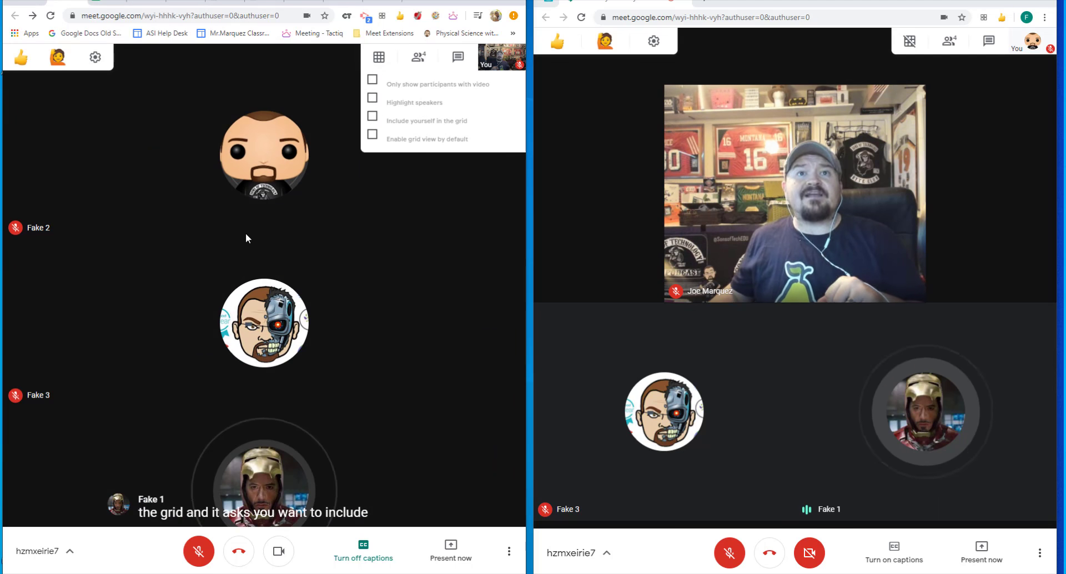
click(378, 59)
click(378, 59)
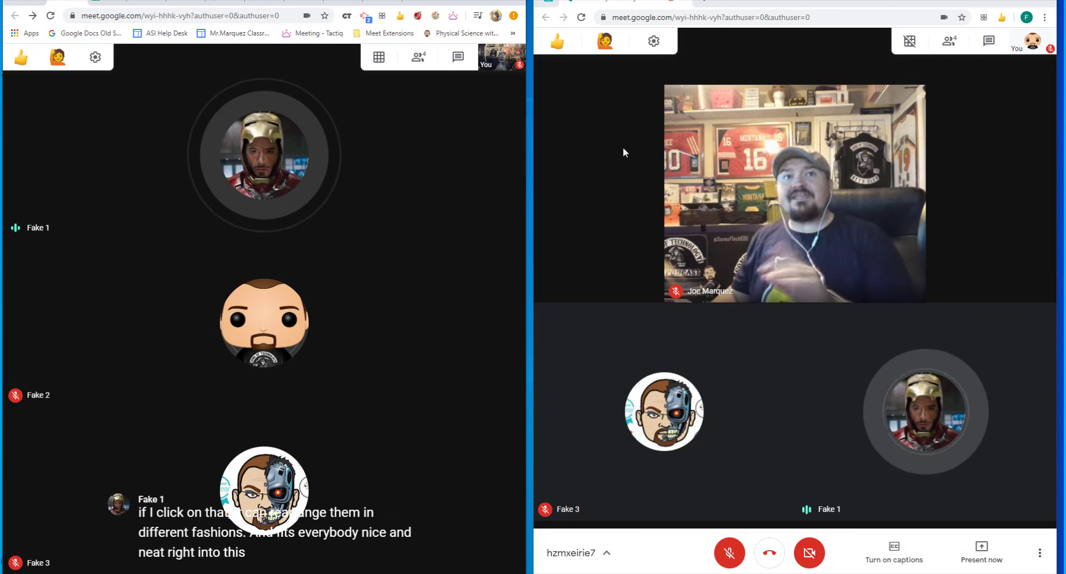
mouse_move(910, 42)
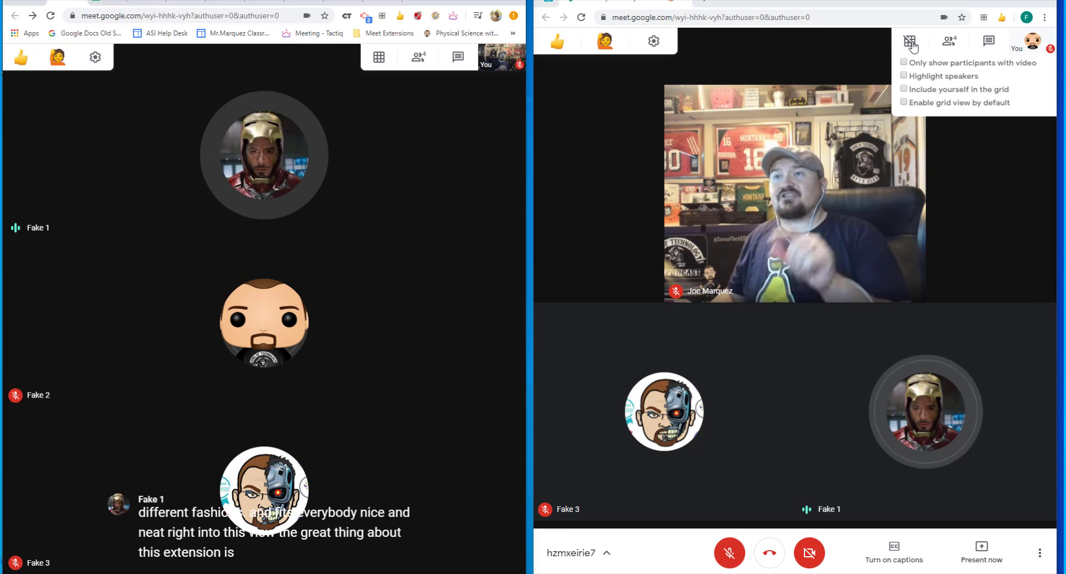
click(911, 42)
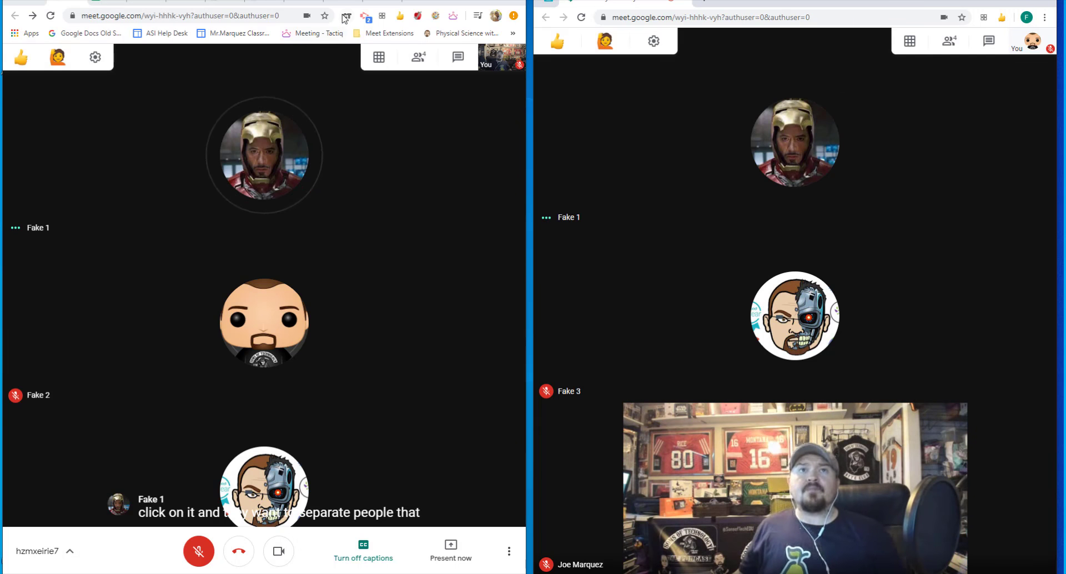
- View Nod's Chrome Web Store page, then send Thumbs Up and Hmmm? reactions and raise a hand in the teacher's call
click(366, 3)
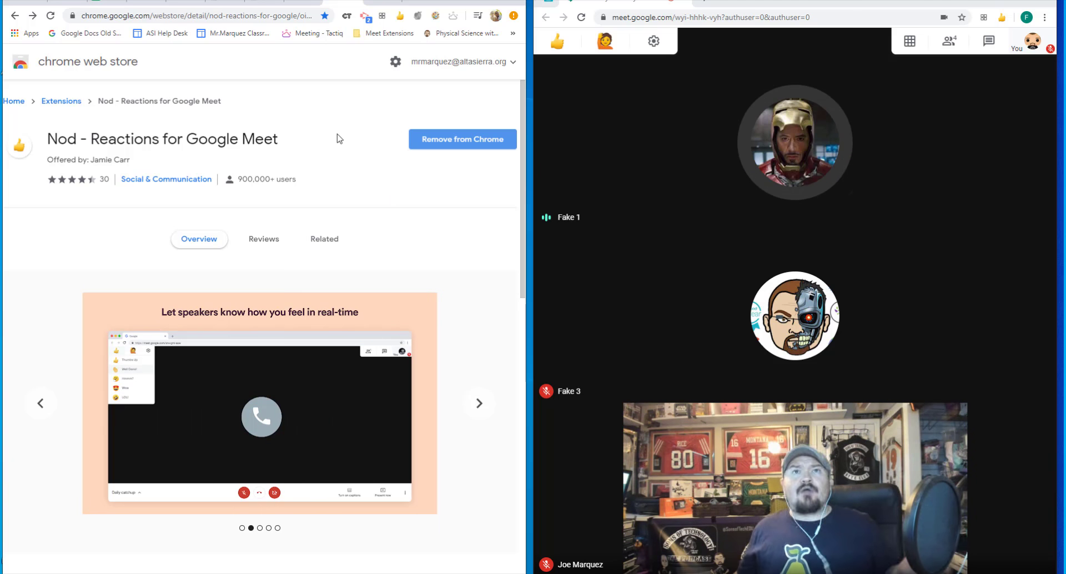
click(70, 3)
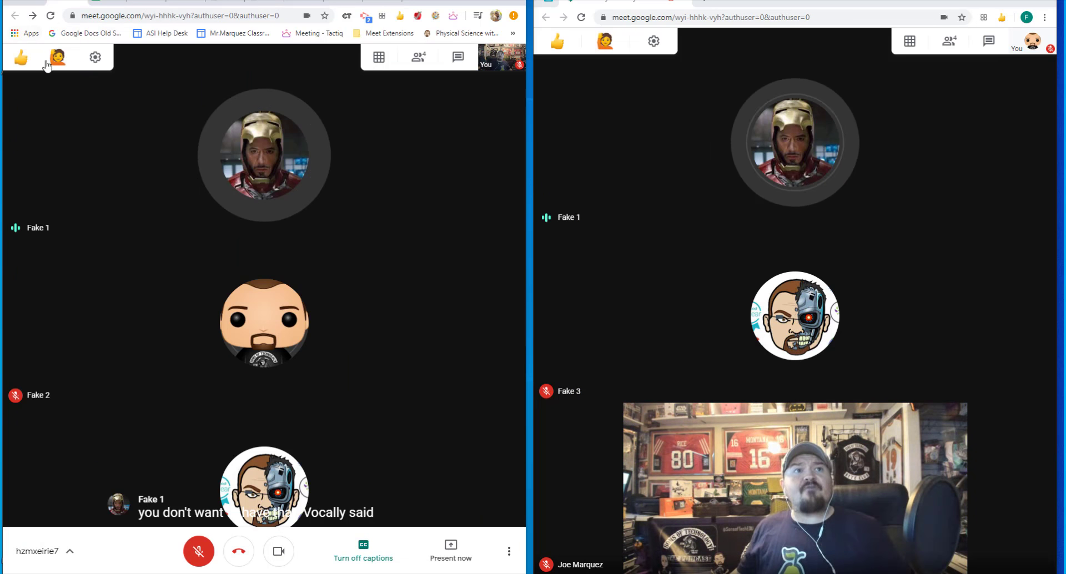
click(21, 57)
click(62, 94)
click(21, 58)
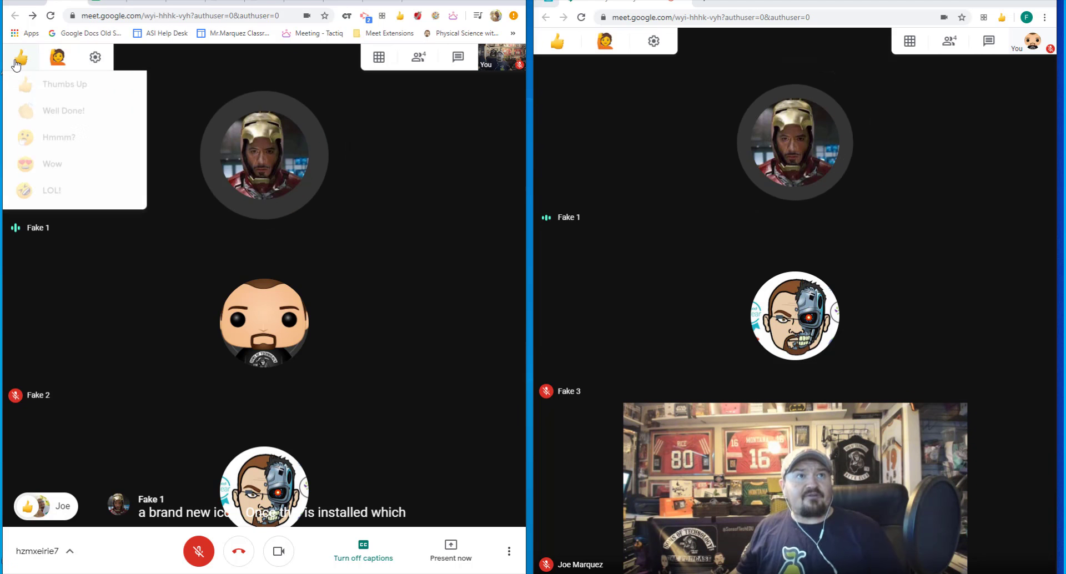
click(51, 142)
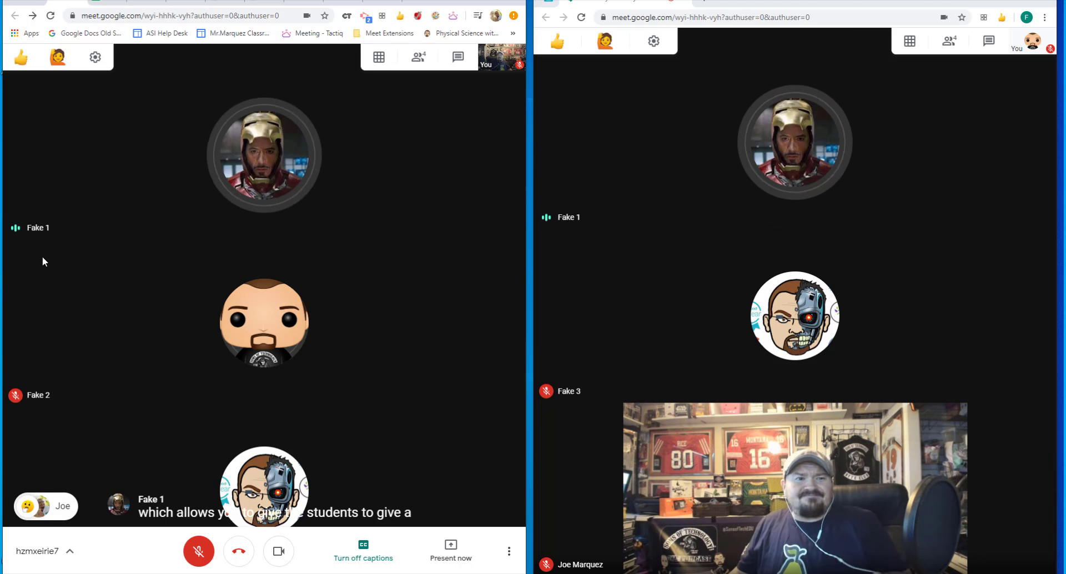
click(58, 60)
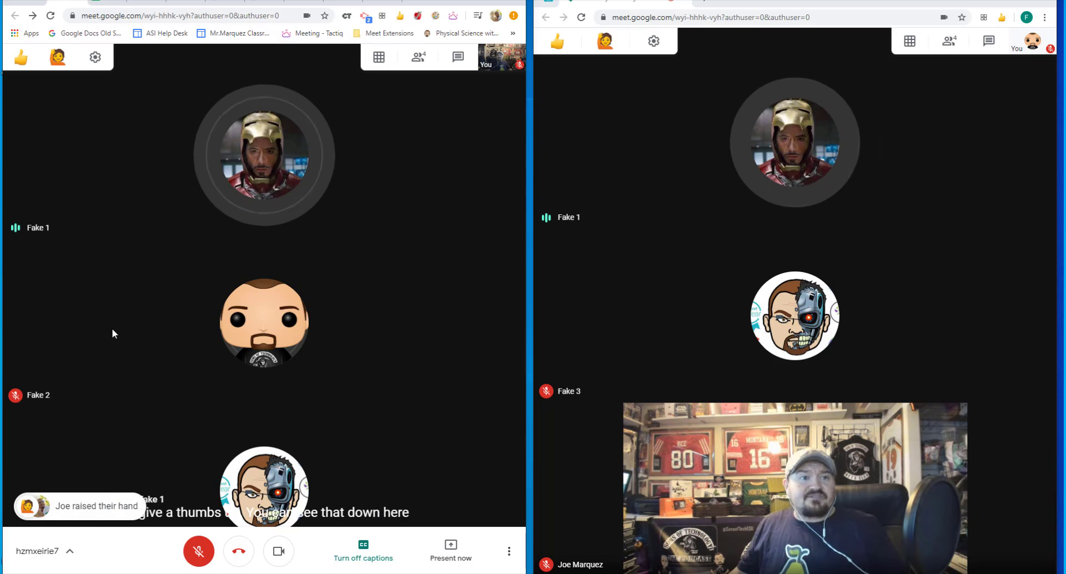
- Send a Well Done! reaction and raise a hand from the student's Meet call
mouse_move(557, 42)
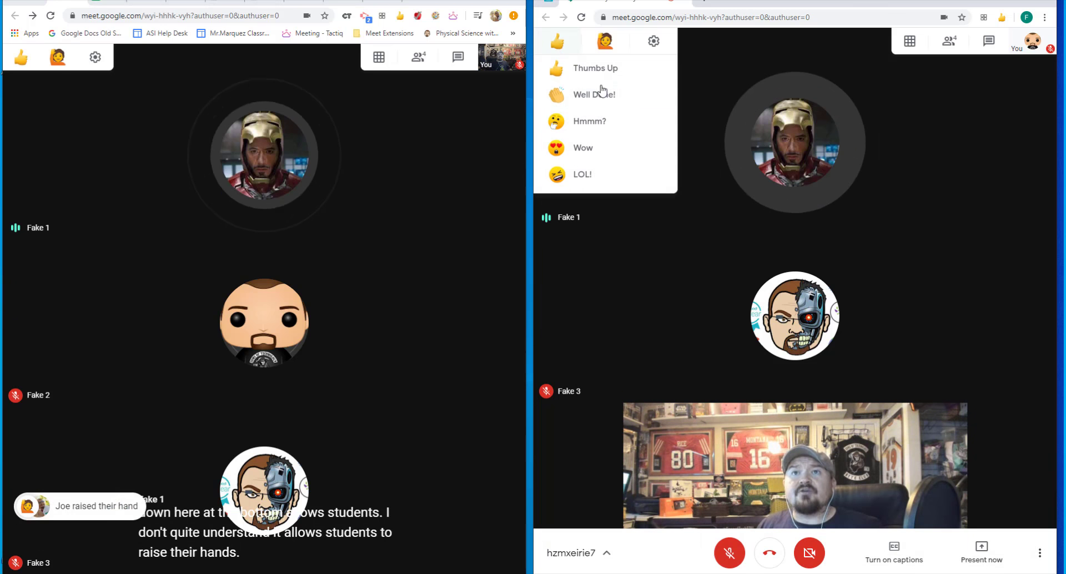
click(600, 103)
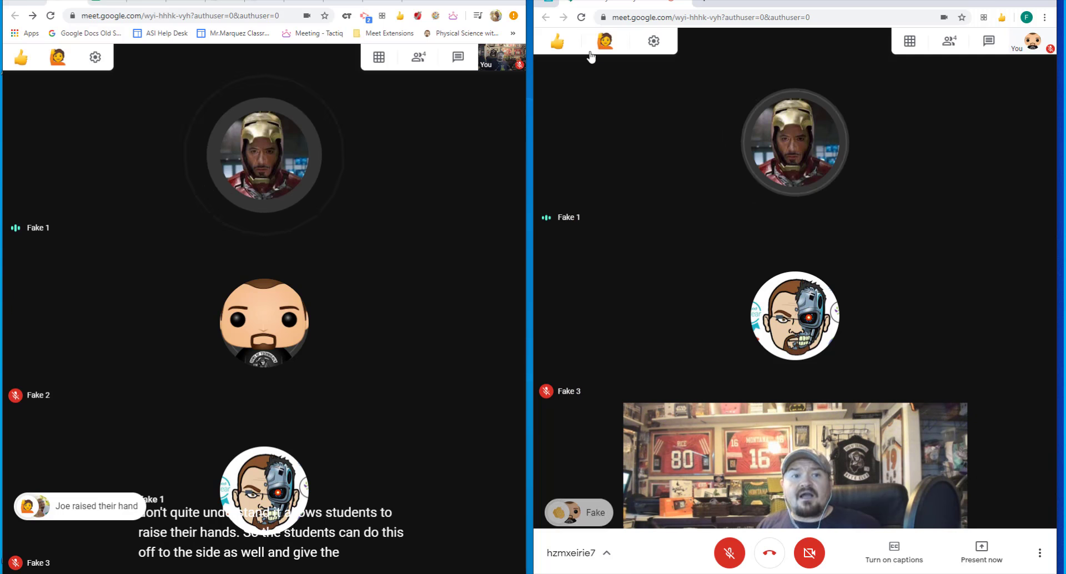
click(604, 42)
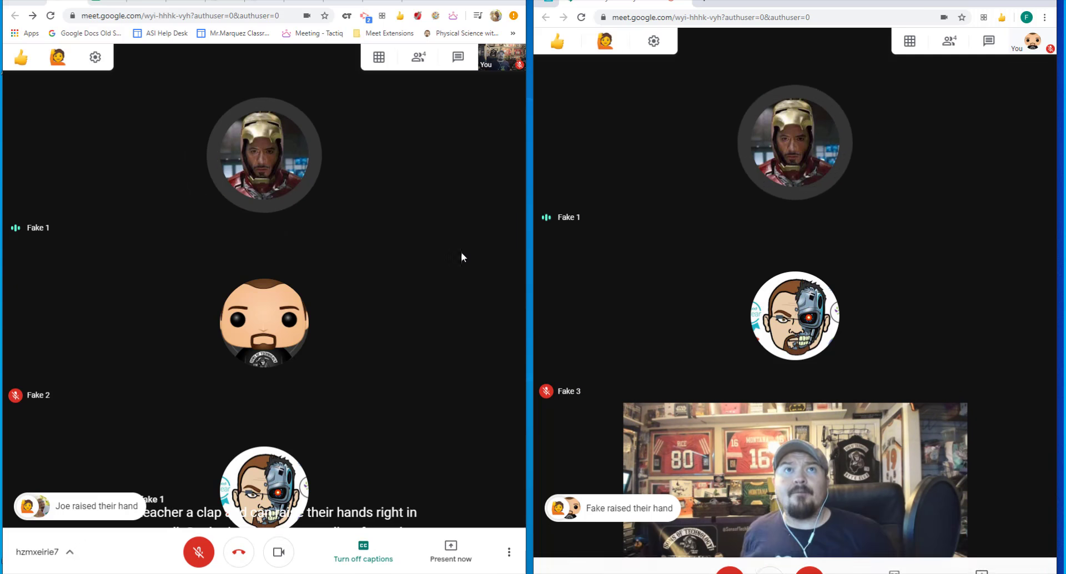
- View Web Paint's Chrome Web Store page, then present the entire Screen 1 from the teacher's Meet call
click(380, 4)
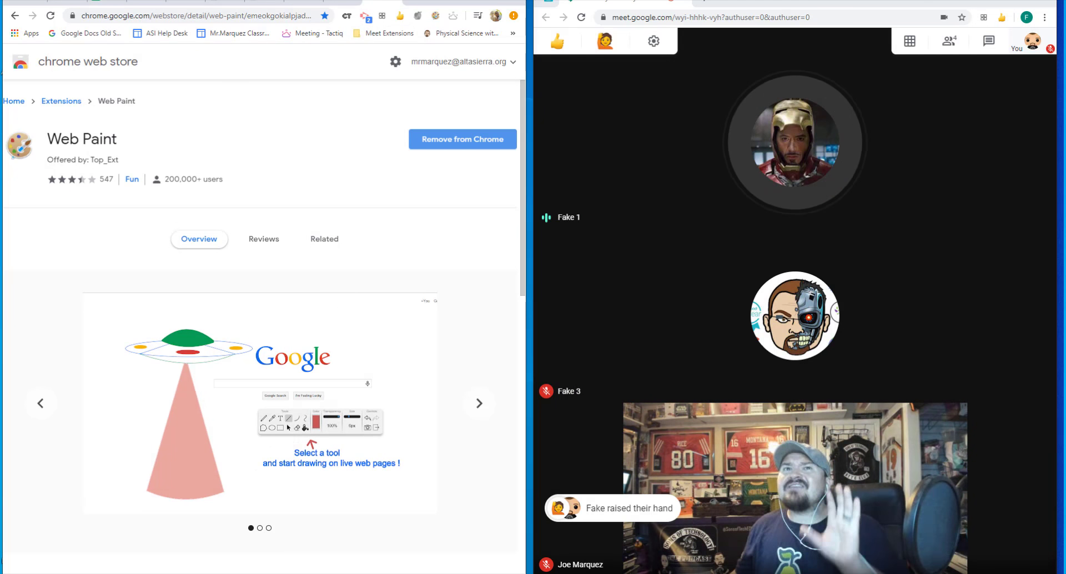
click(67, 5)
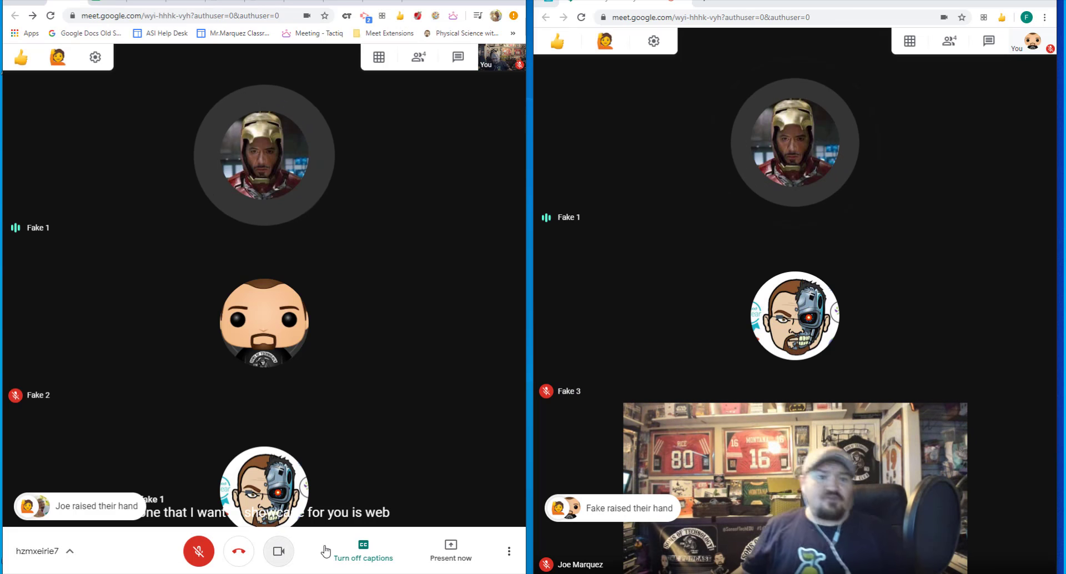
click(428, 552)
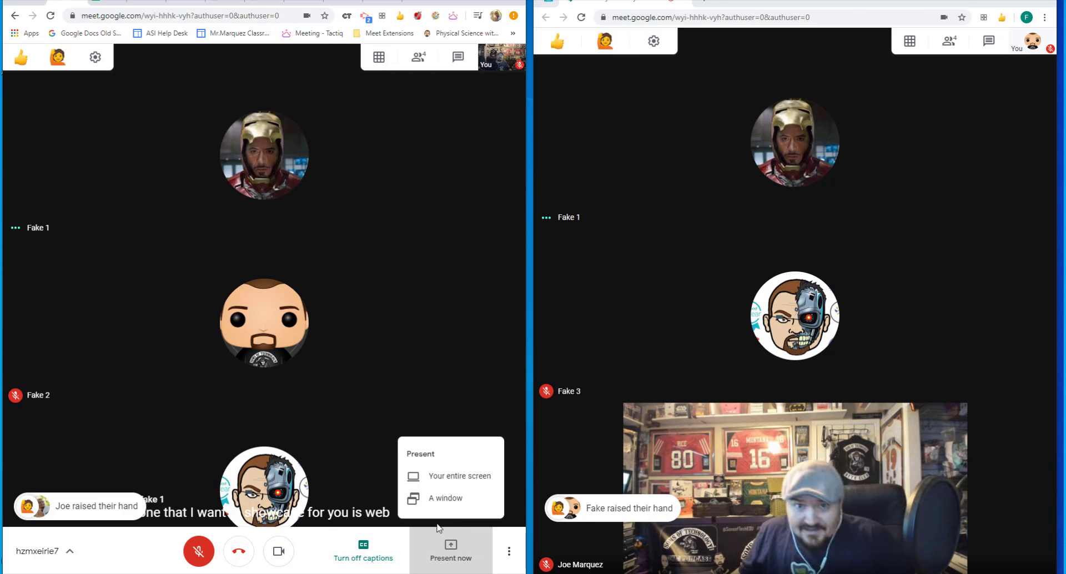
click(469, 478)
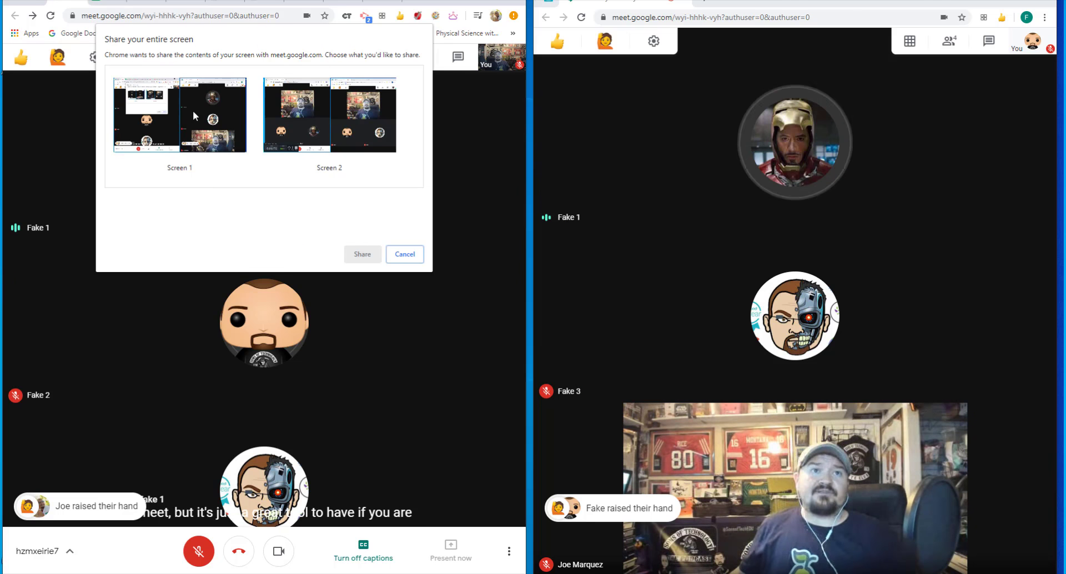
click(192, 111)
click(370, 257)
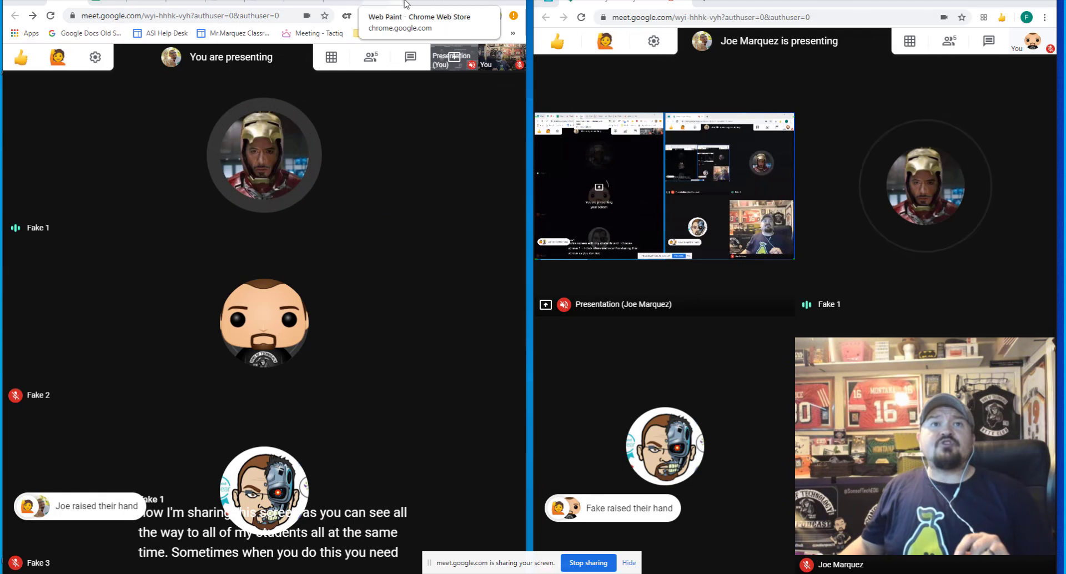
- Open nasa.gov in a new browser tab while presenting
click(412, 3)
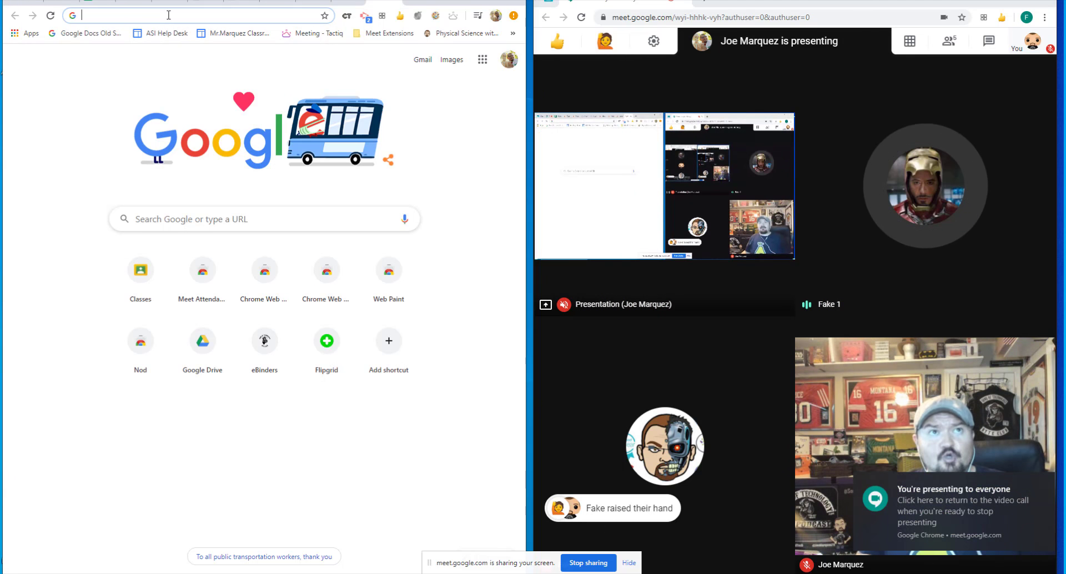
text(nasa)
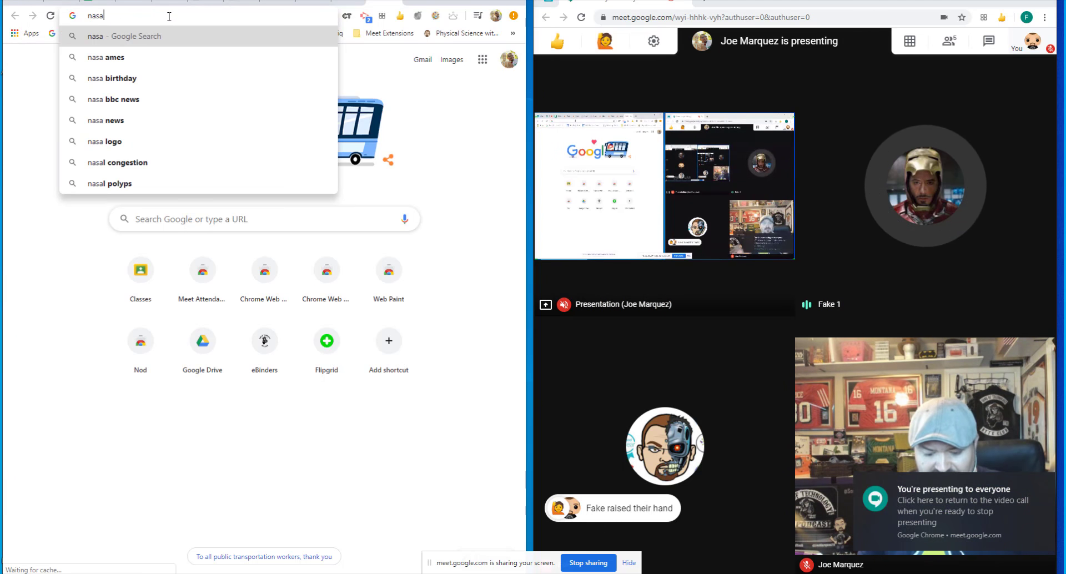
text(.gov)
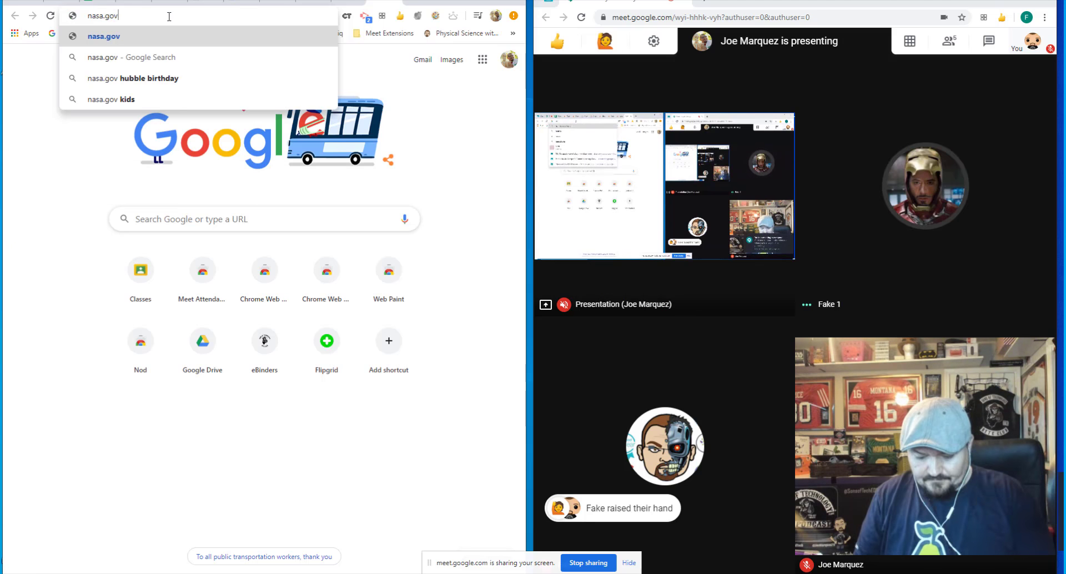
key(Return)
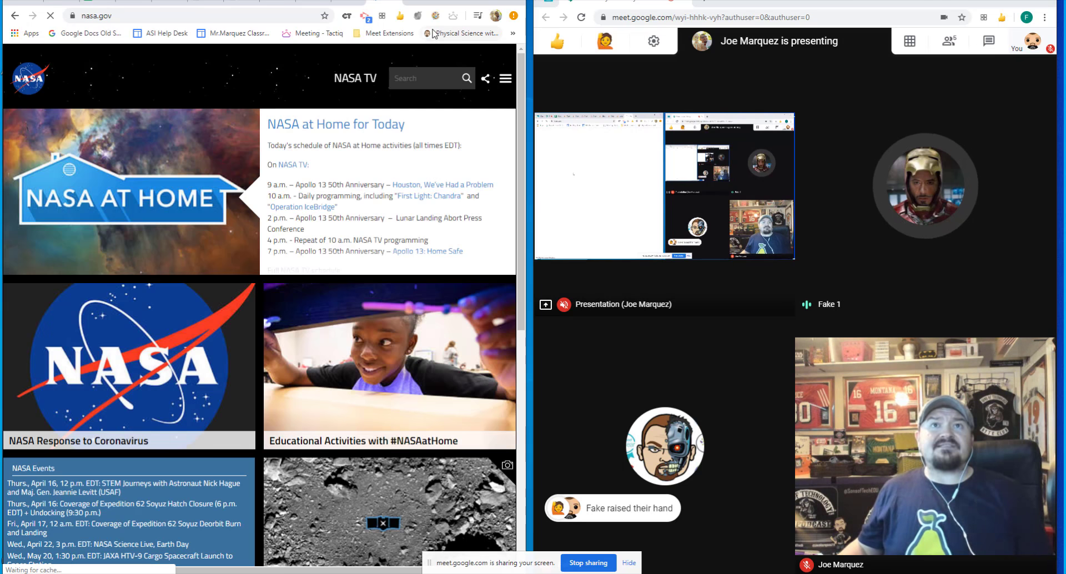
- Use Web Paint to draw a red freehand circle over the NASA at Home schedule and underline "Lunar Landing Abort Press"
click(437, 17)
click(257, 67)
mouse_move(360, 142)
mouse_down()
mouse_move(330, 133)
mouse_move(247, 150)
mouse_move(383, 238)
mouse_up()
drag(397, 197, 348, 134)
drag(442, 230, 487, 232)
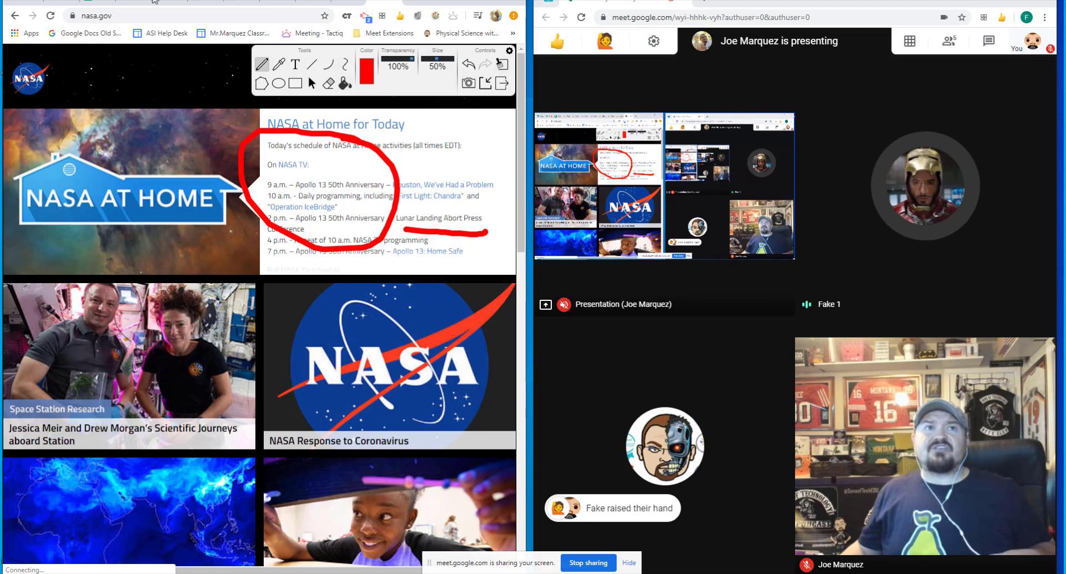
- Review the Chrome Web Store pages of Tactiq Pins, Meet Attendance, Google Meet Grid View, Nod and Web Paint
click(155, 4)
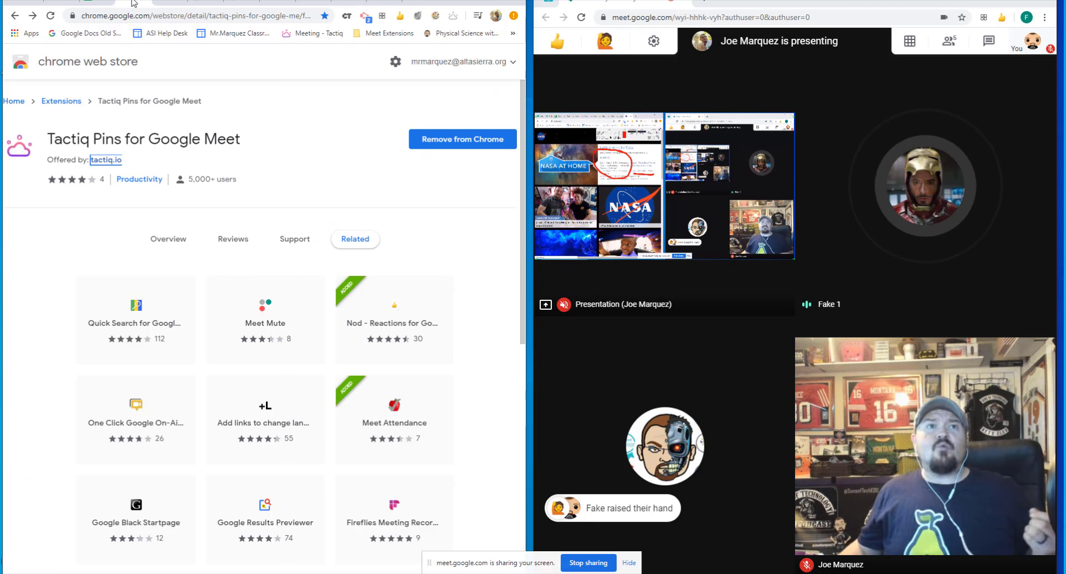
click(169, 5)
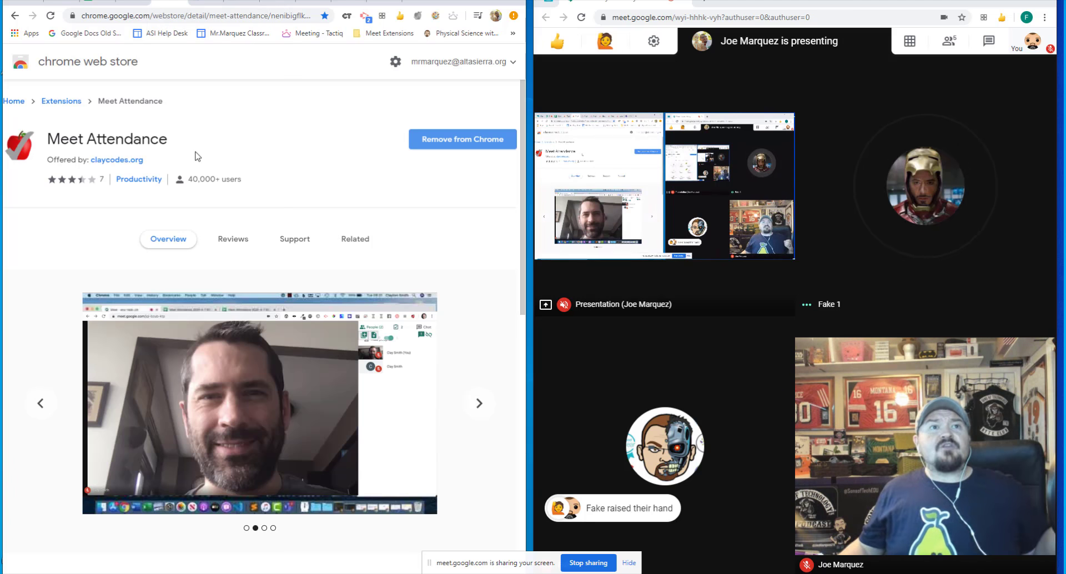
click(278, 5)
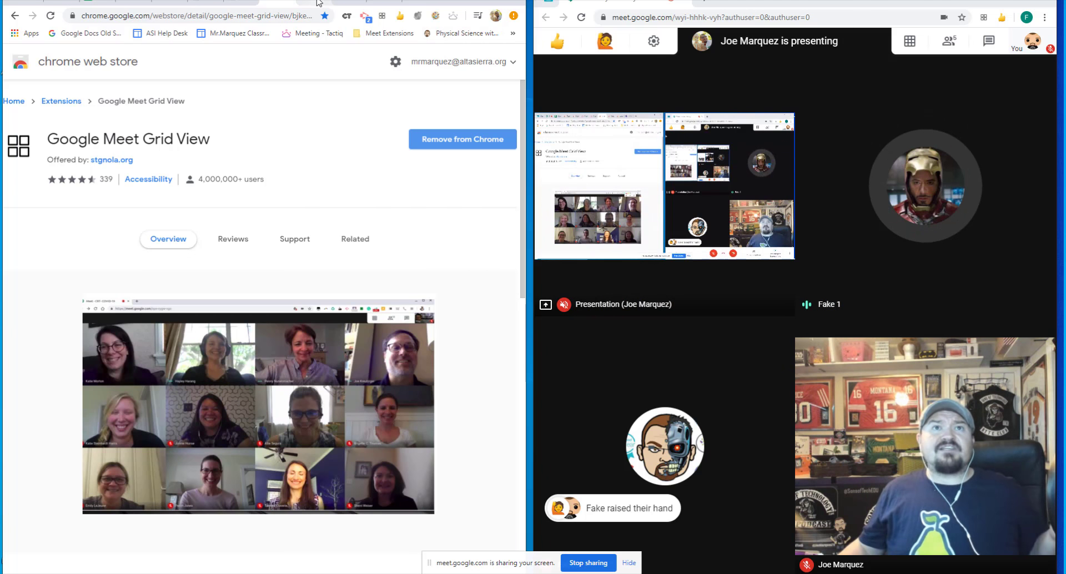
click(341, 5)
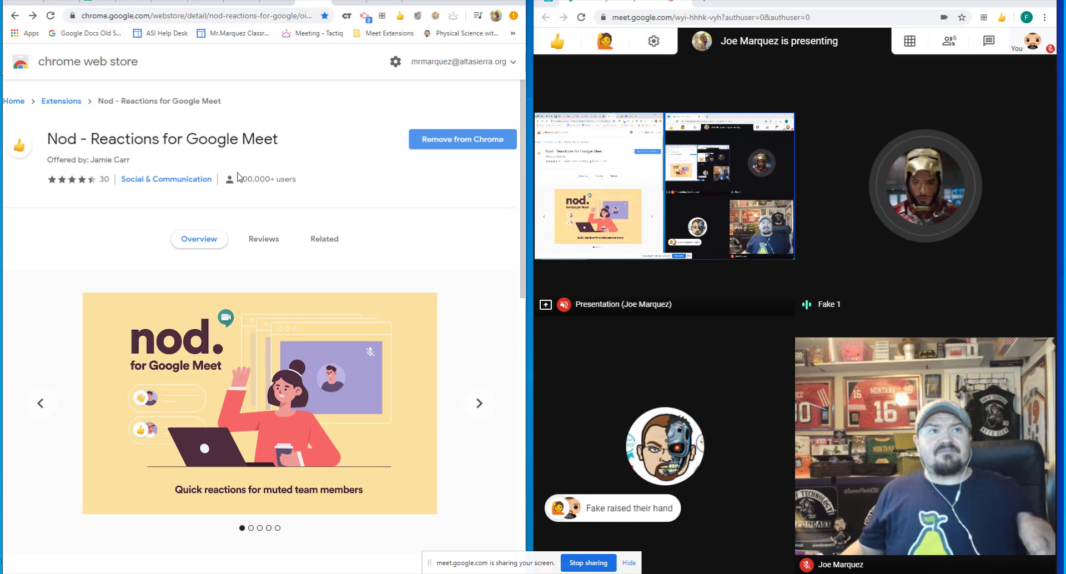
click(347, 4)
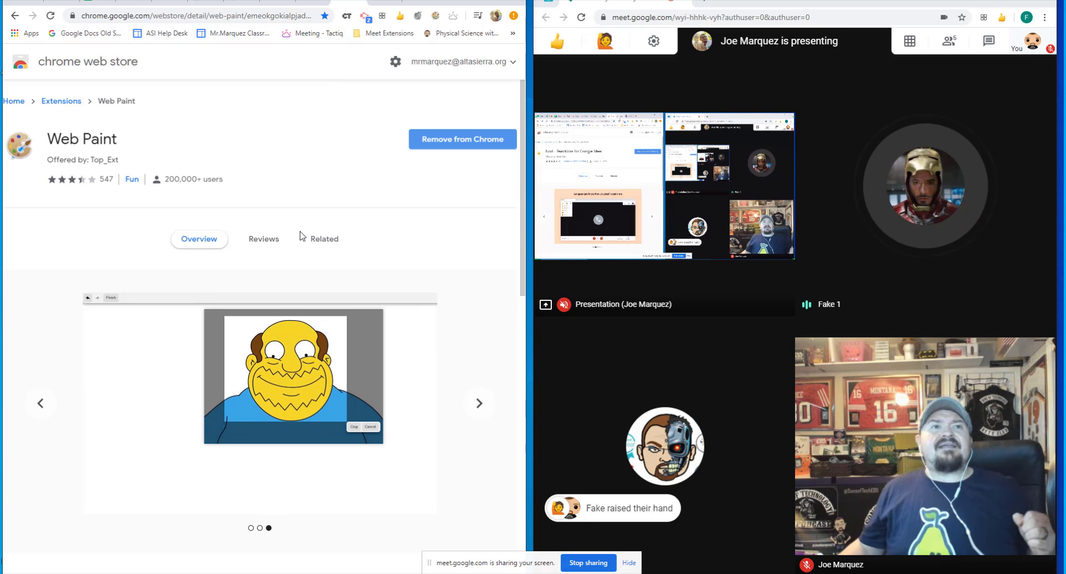